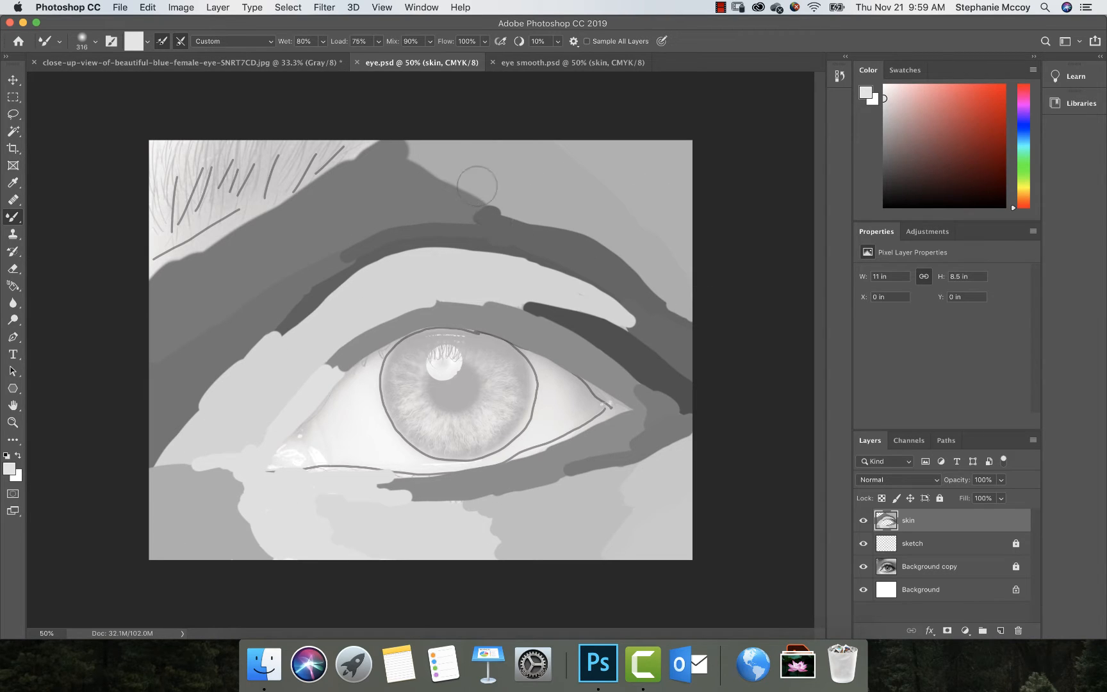
- Compare the smoothed eye painting with the reference photo and the unblended eye.psd, toggling the Background copy layer on and off
click(525, 64)
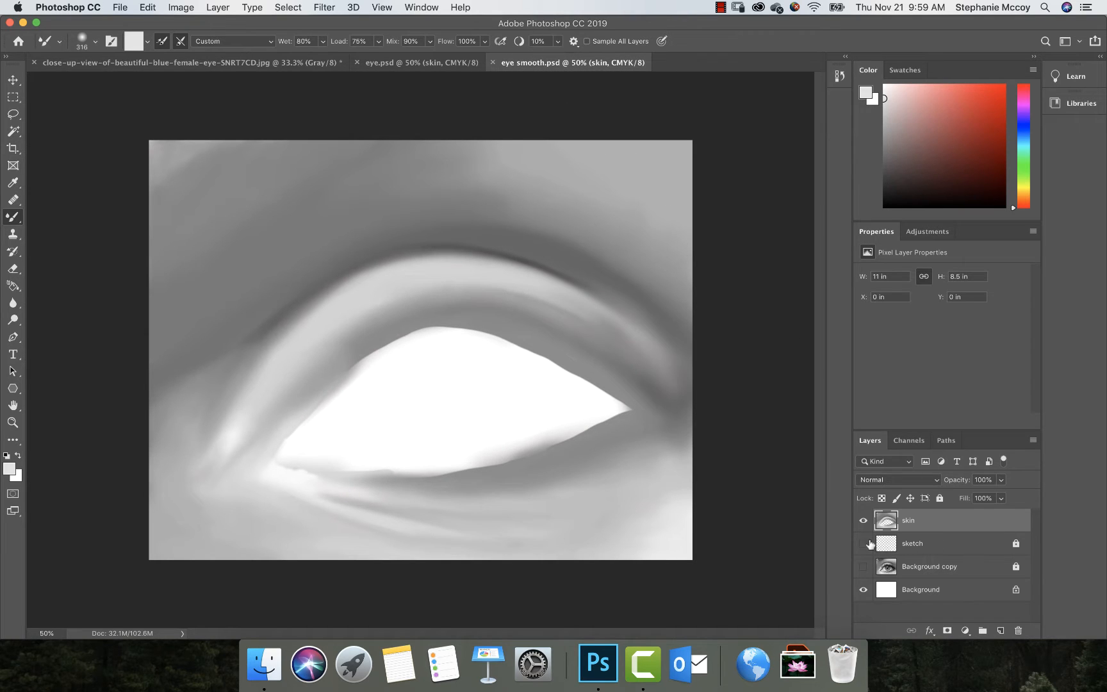
click(863, 566)
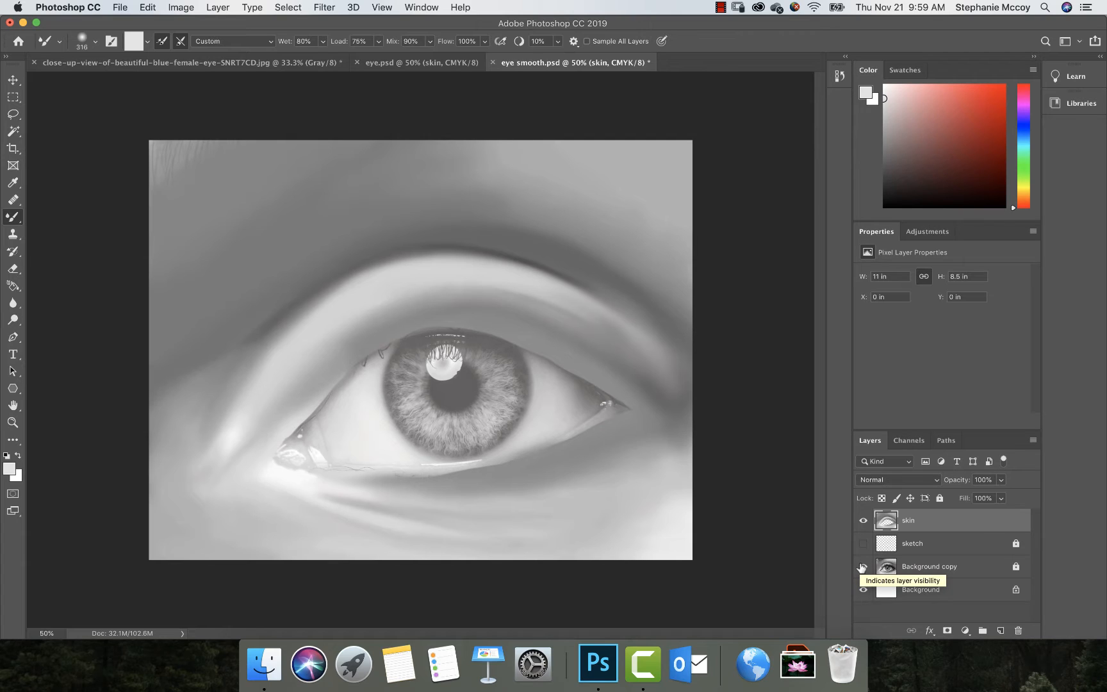
click(863, 566)
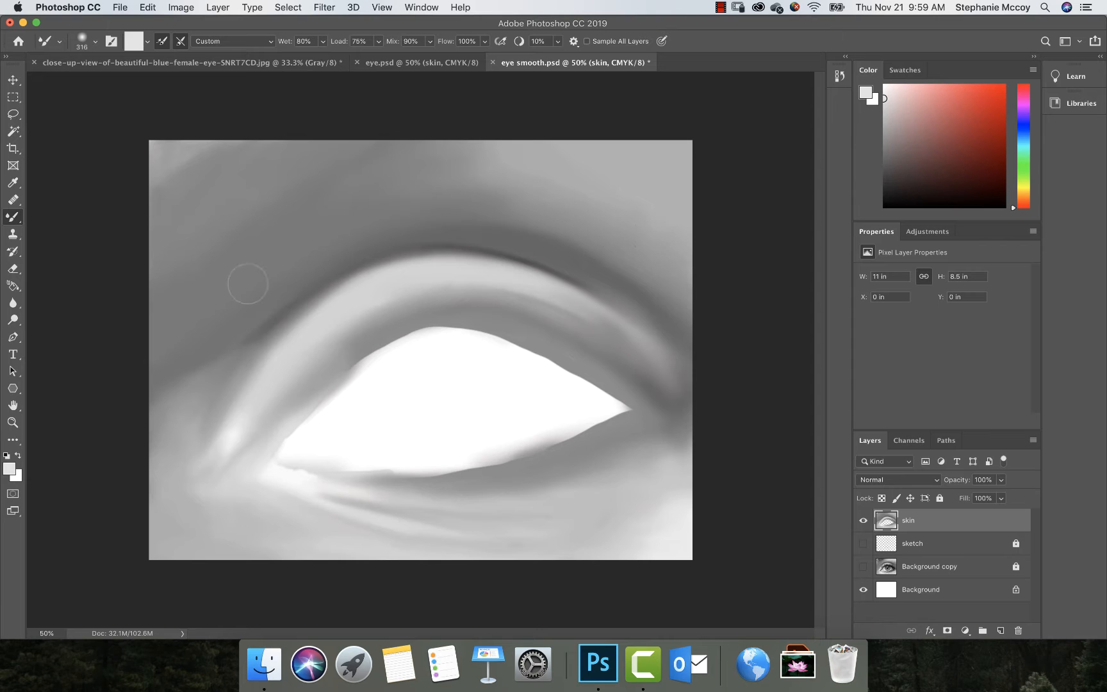
click(290, 64)
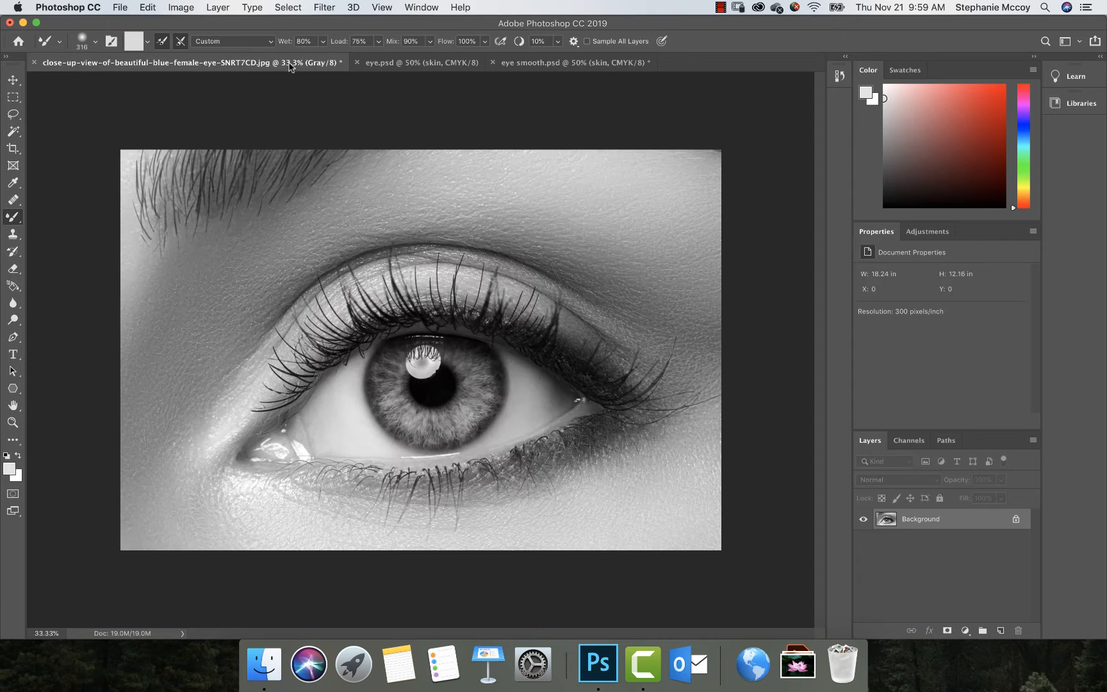
click(435, 64)
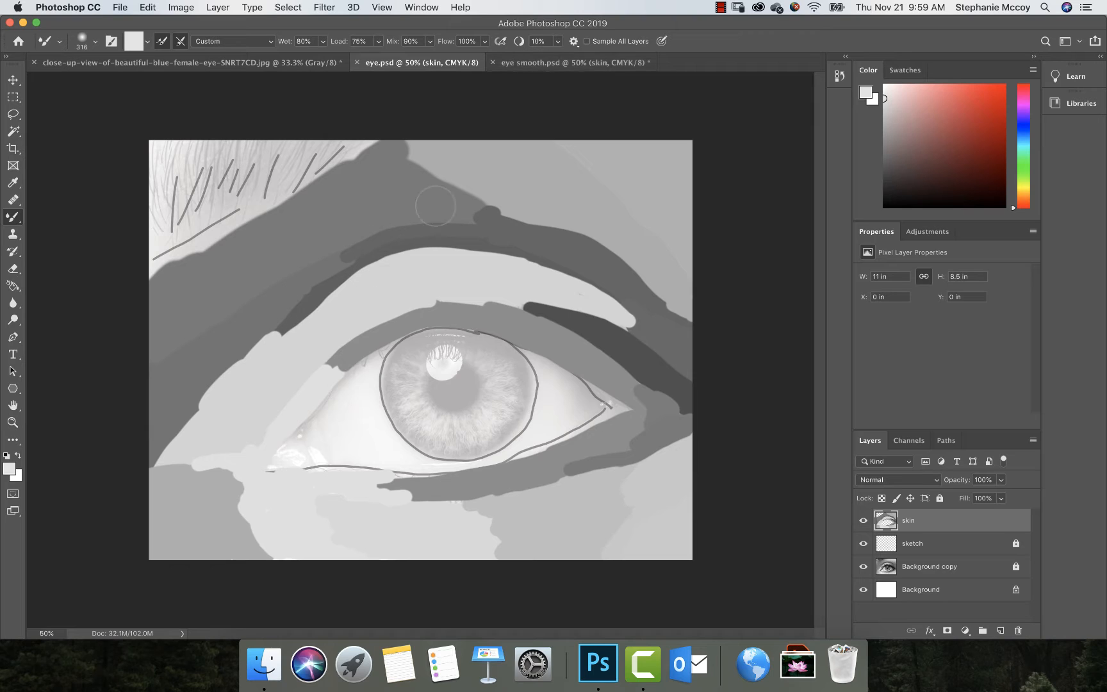
click(551, 62)
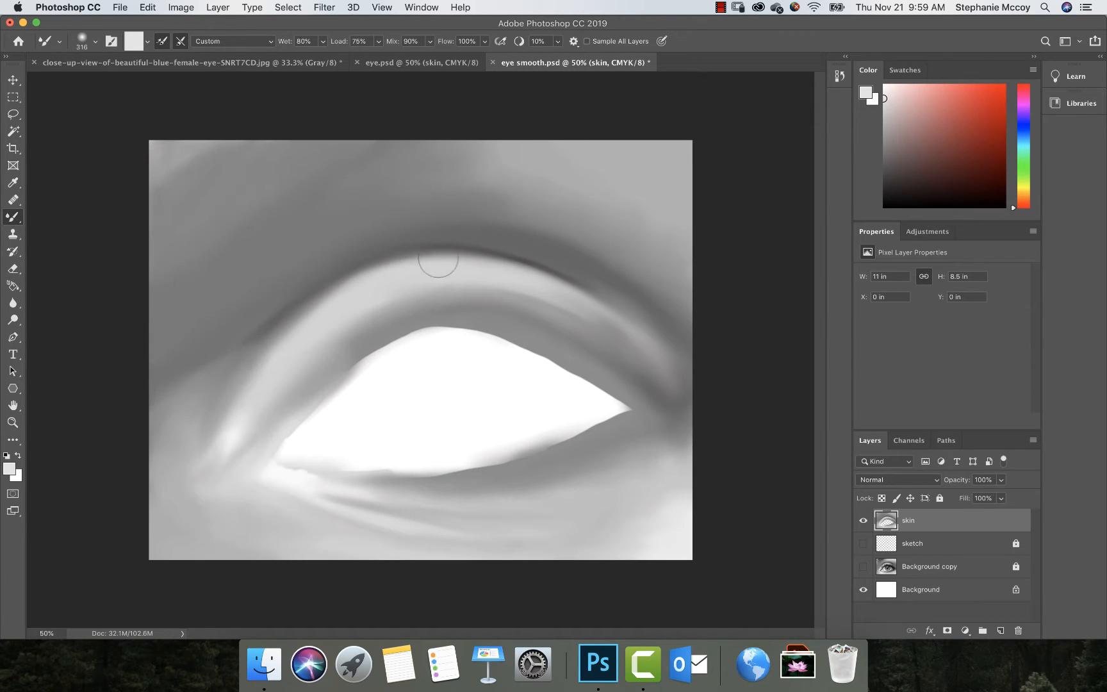
- In eye.psd, choose the Soft Round Pressure Opacity and Flow brush tip for the Mixer Brush
click(392, 64)
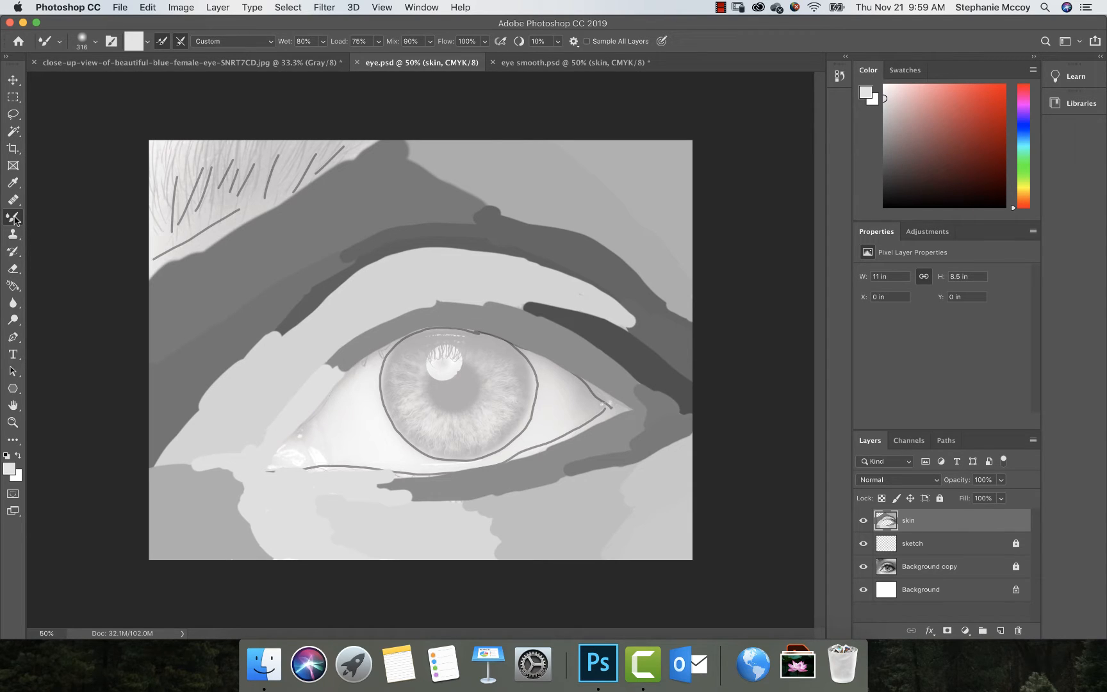
click(94, 42)
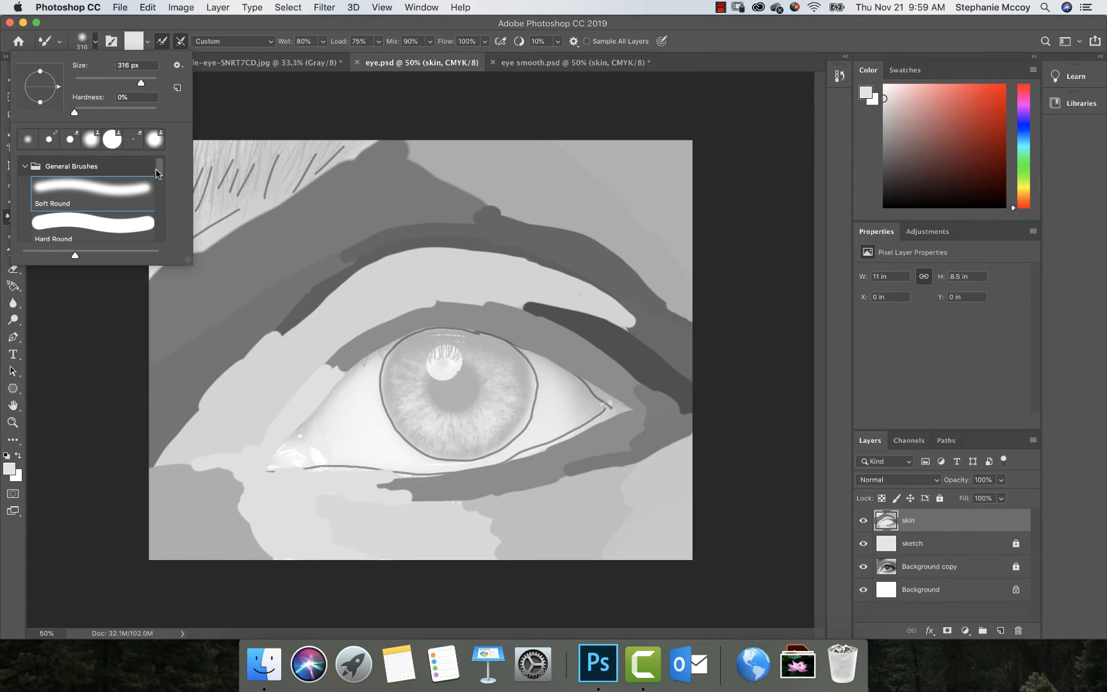
drag(157, 173, 168, 230)
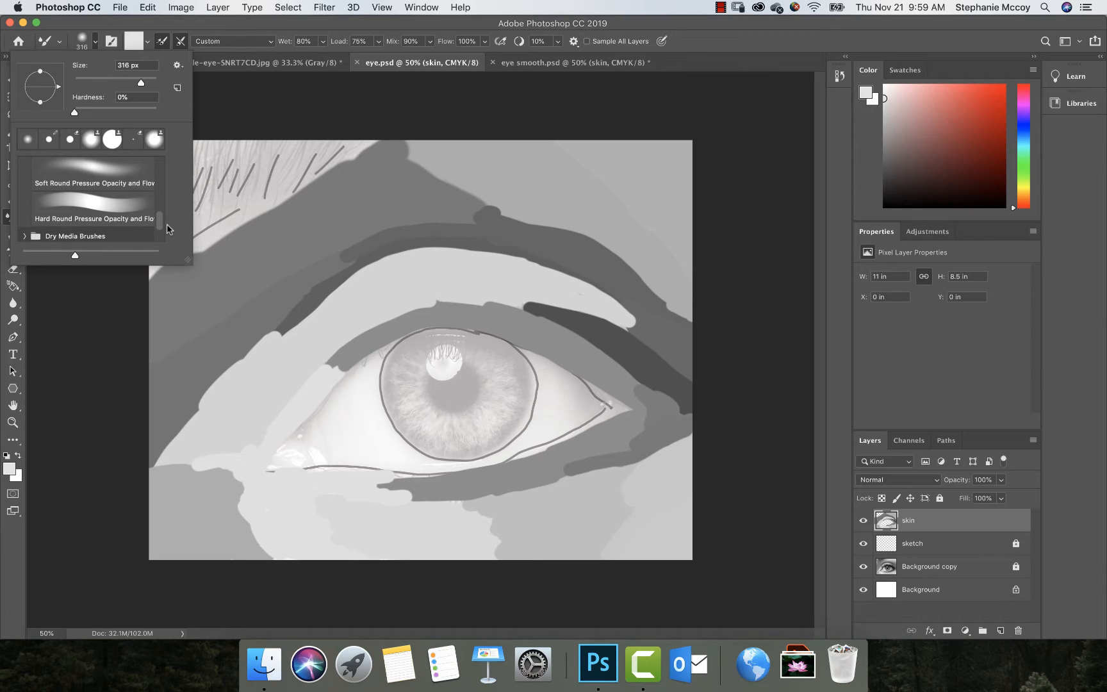
click(107, 180)
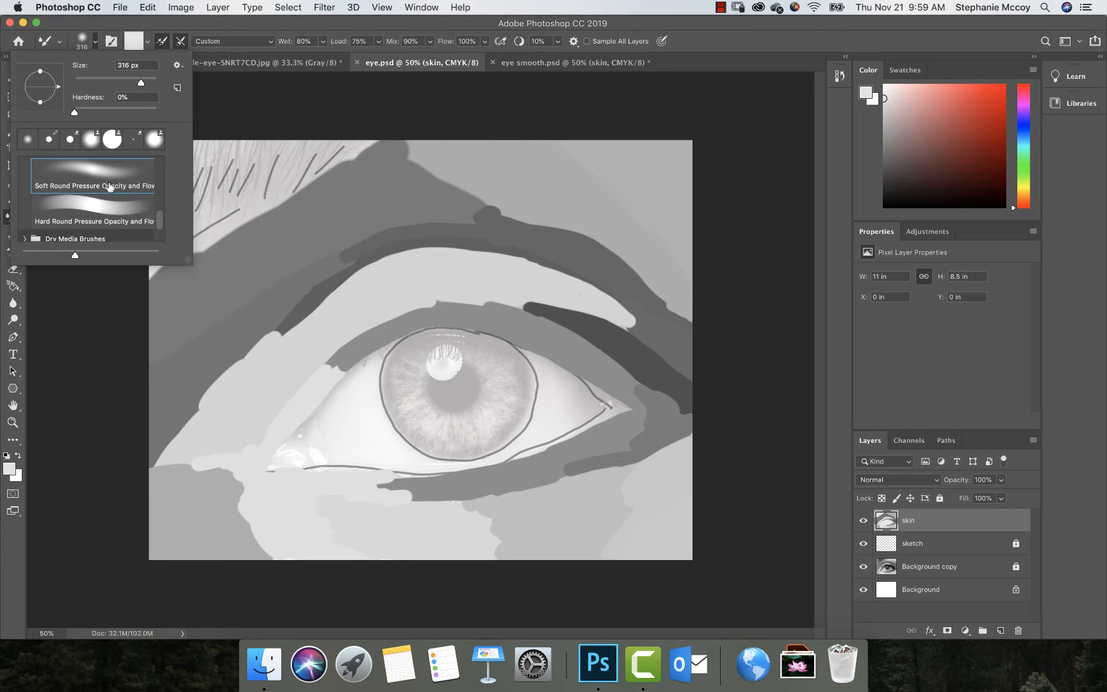
click(284, 121)
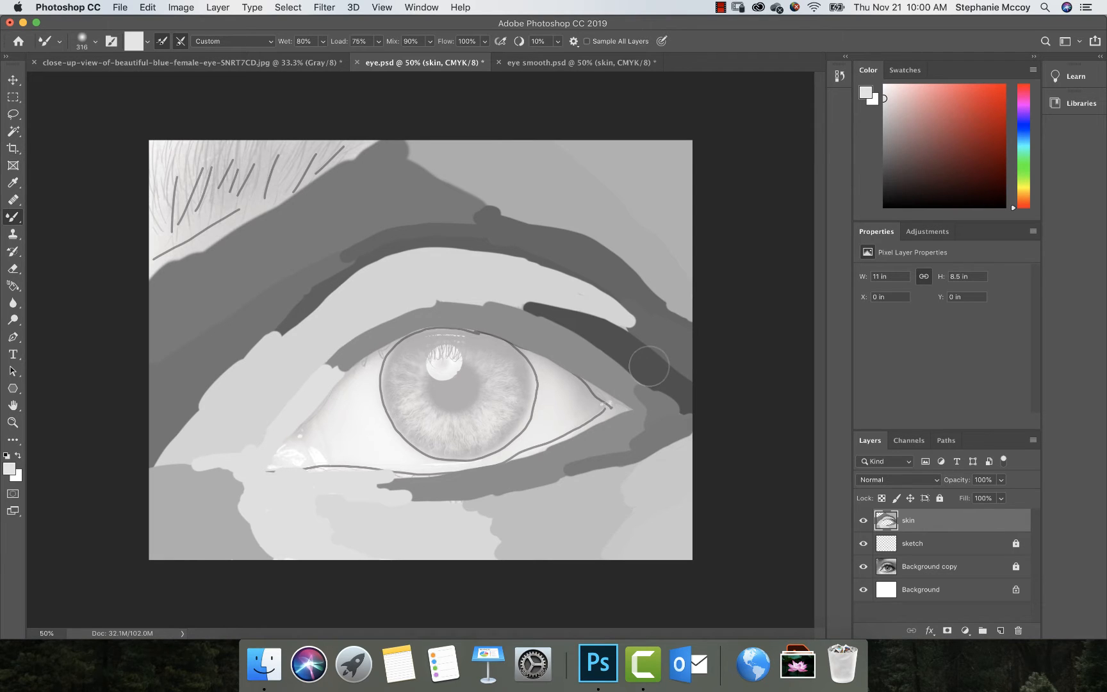
- Hide the sketch layer and toggle the Background copy layer off and back on to check the painted skin
click(887, 547)
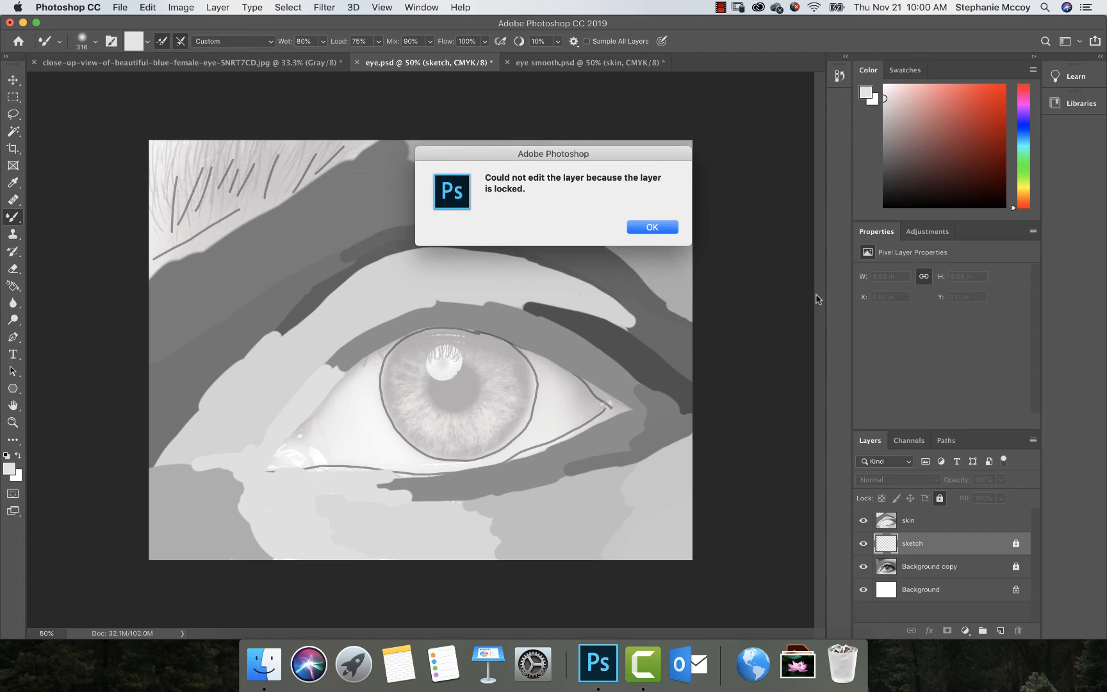
click(652, 228)
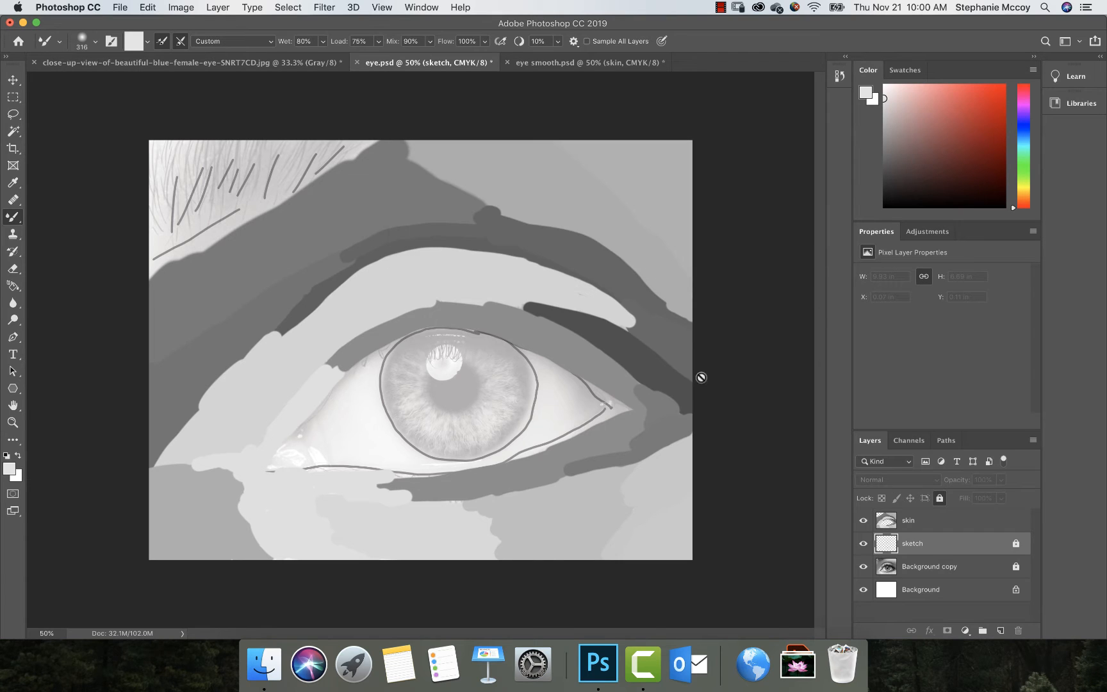
click(863, 545)
click(863, 545)
click(864, 545)
click(863, 545)
click(864, 545)
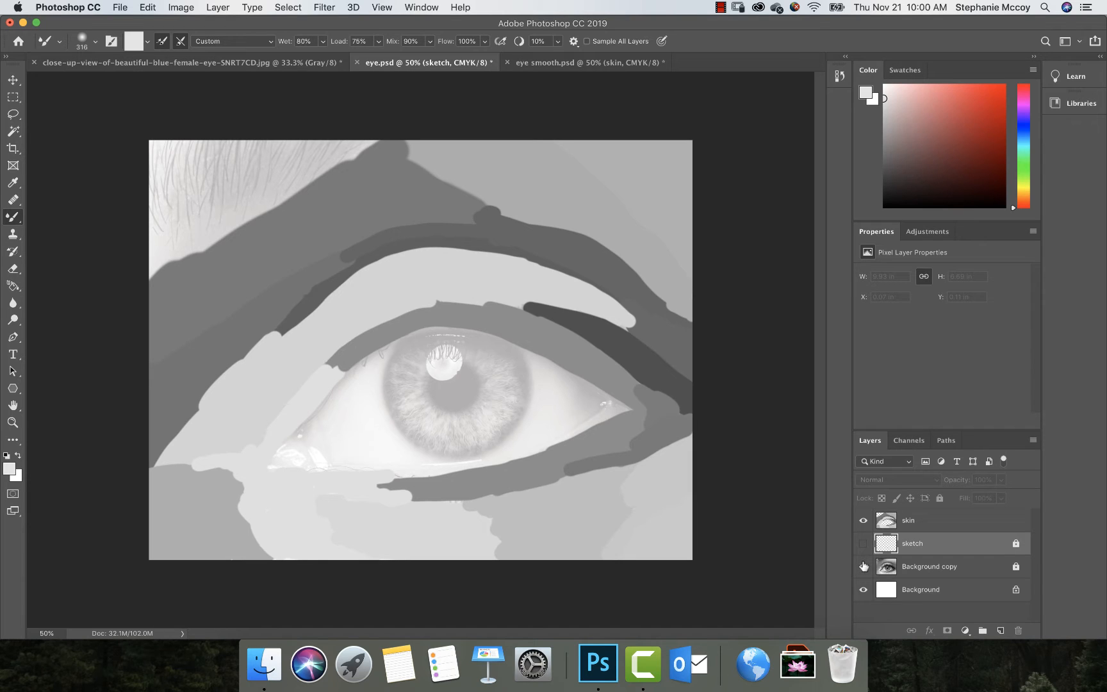
click(863, 567)
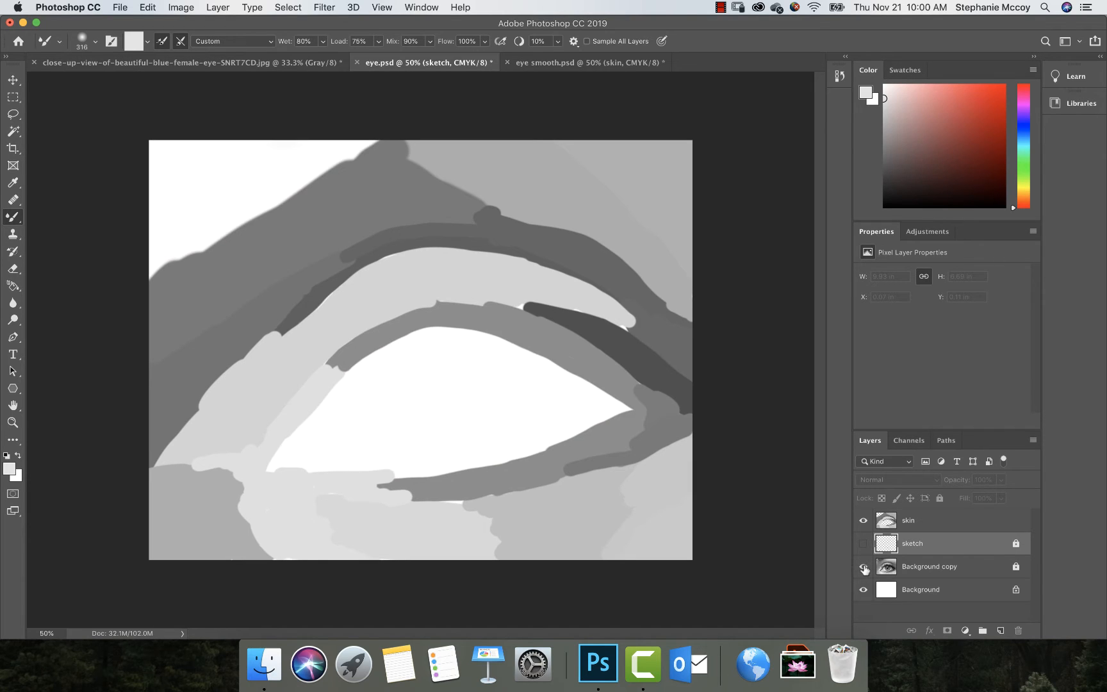
click(863, 567)
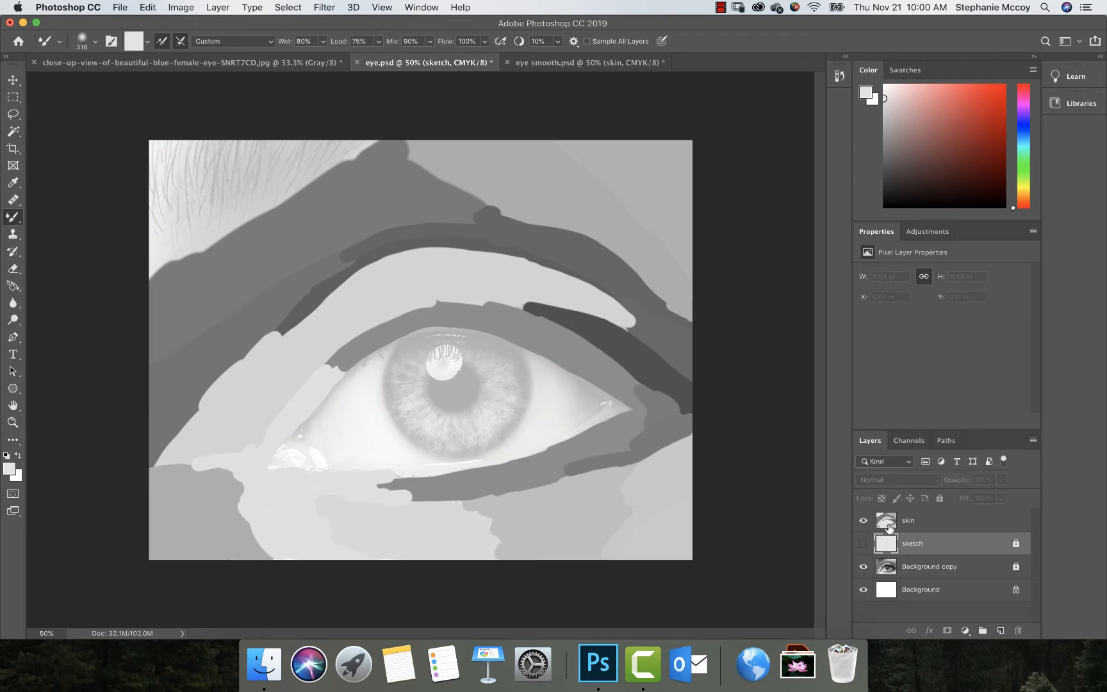
- On the skin layer, set the Mixer Brush size to 118 px and stroke along the diagonal tone edge above the outer eye corner
click(910, 524)
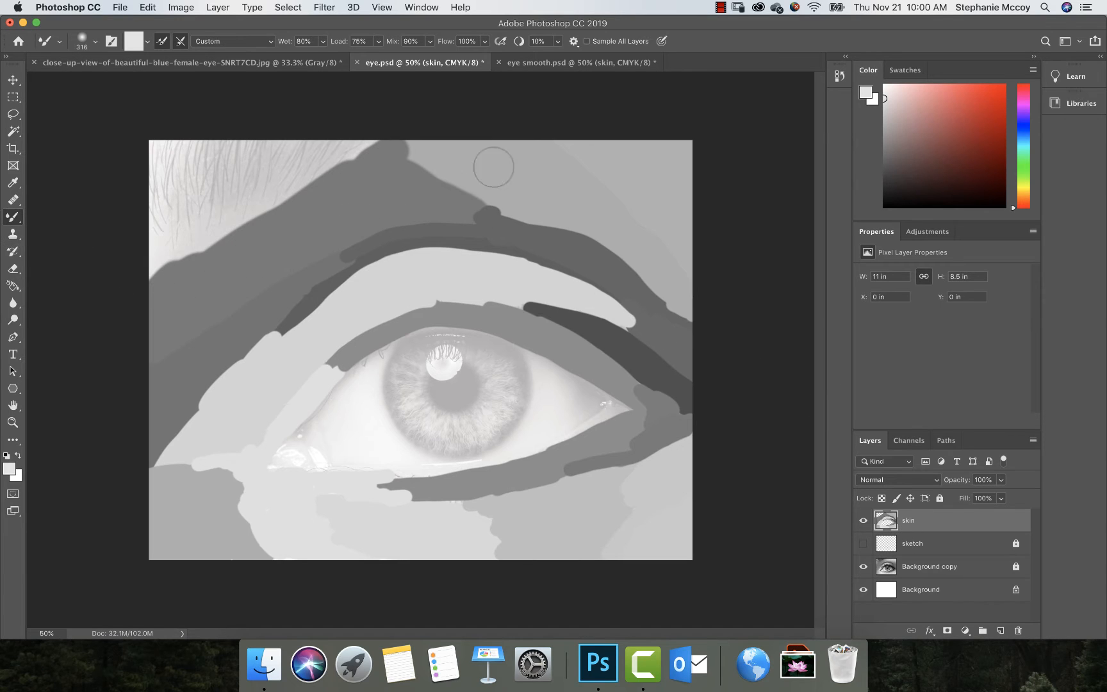
right_click(619, 205)
click(706, 231)
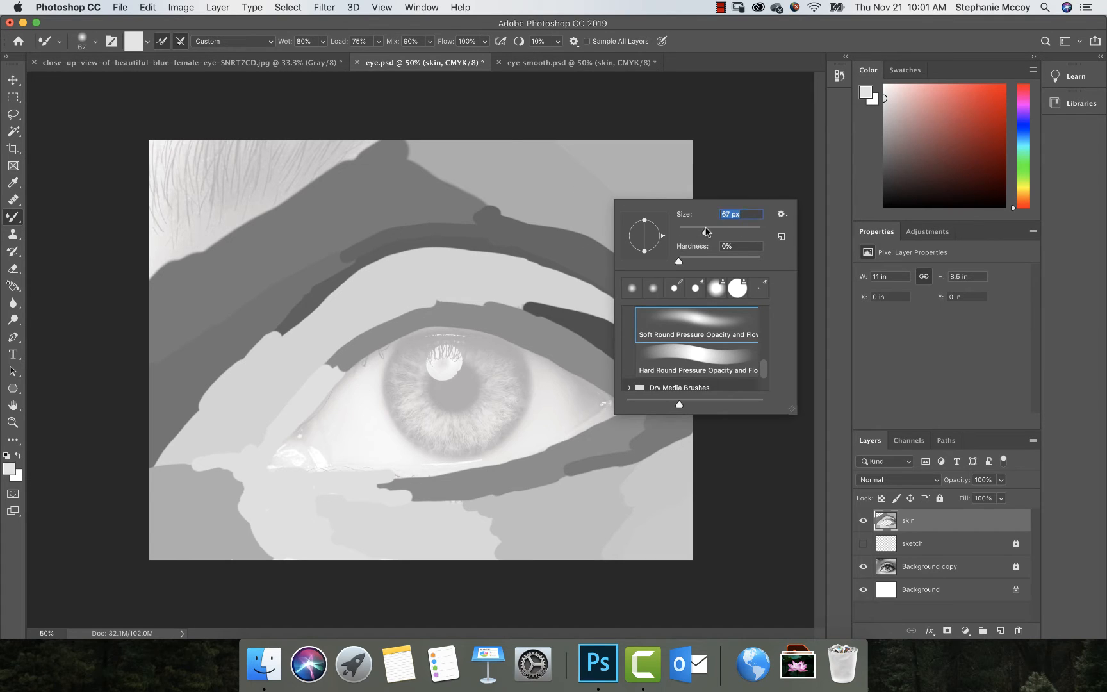
click(722, 232)
click(646, 171)
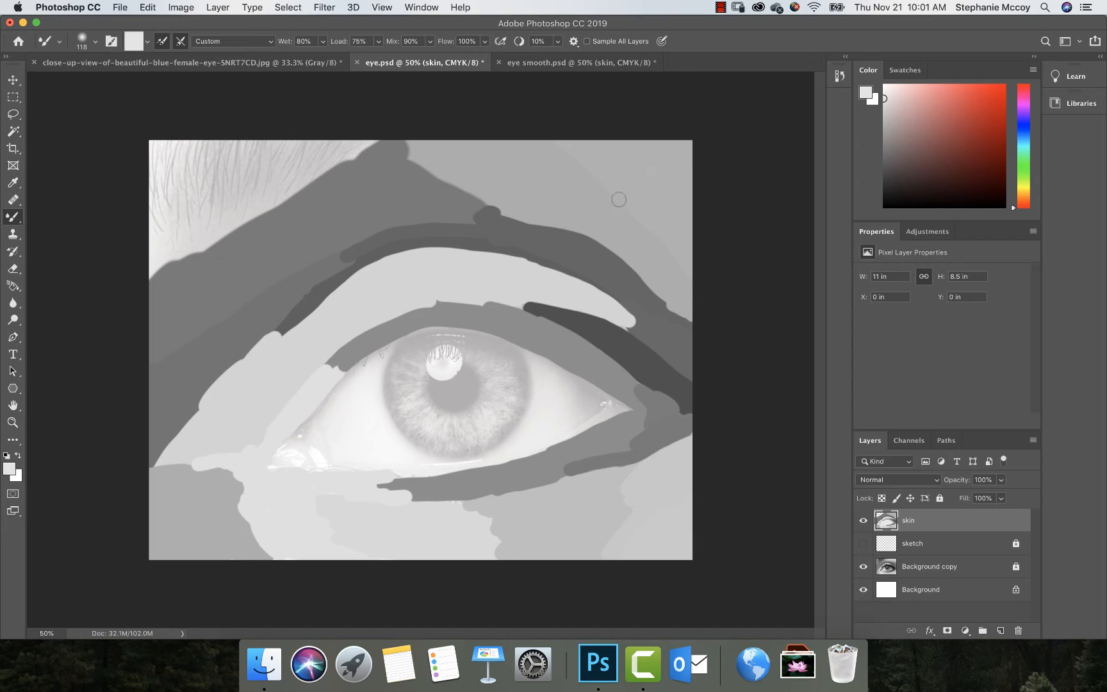
mouse_move(602, 183)
mouse_down()
mouse_move(566, 155)
mouse_move(604, 193)
mouse_move(616, 189)
mouse_move(686, 275)
mouse_up()
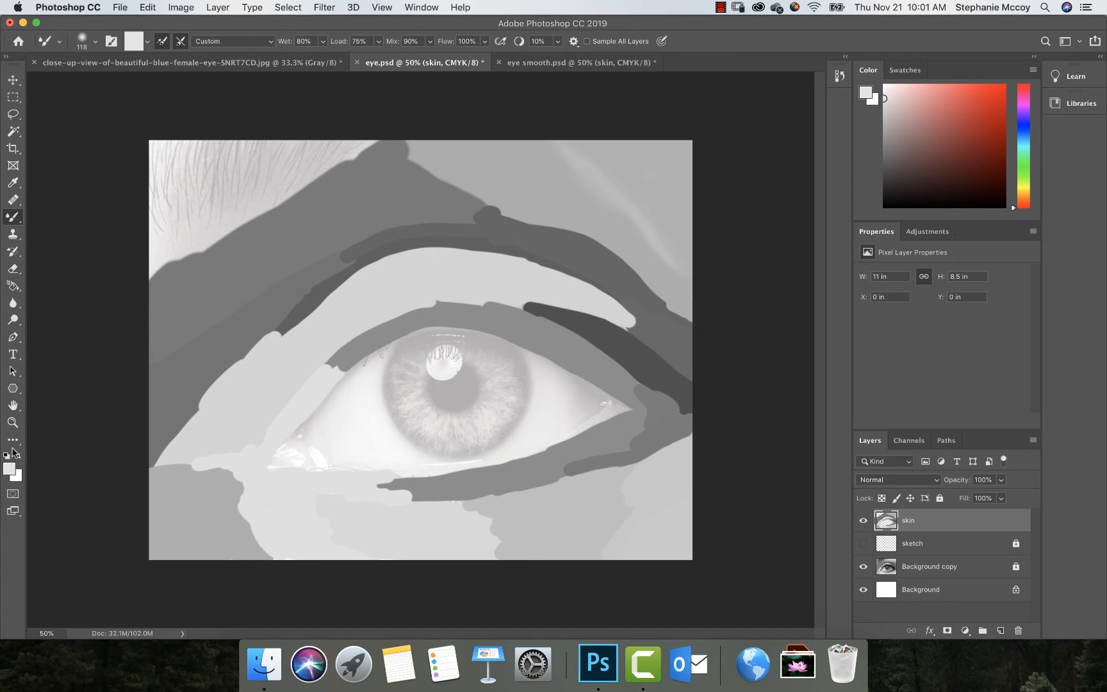
- Sample the grey of the upper outer skin and blend it with the Mixer Brush over the light streak and the dark crease's outer edge
key(i)
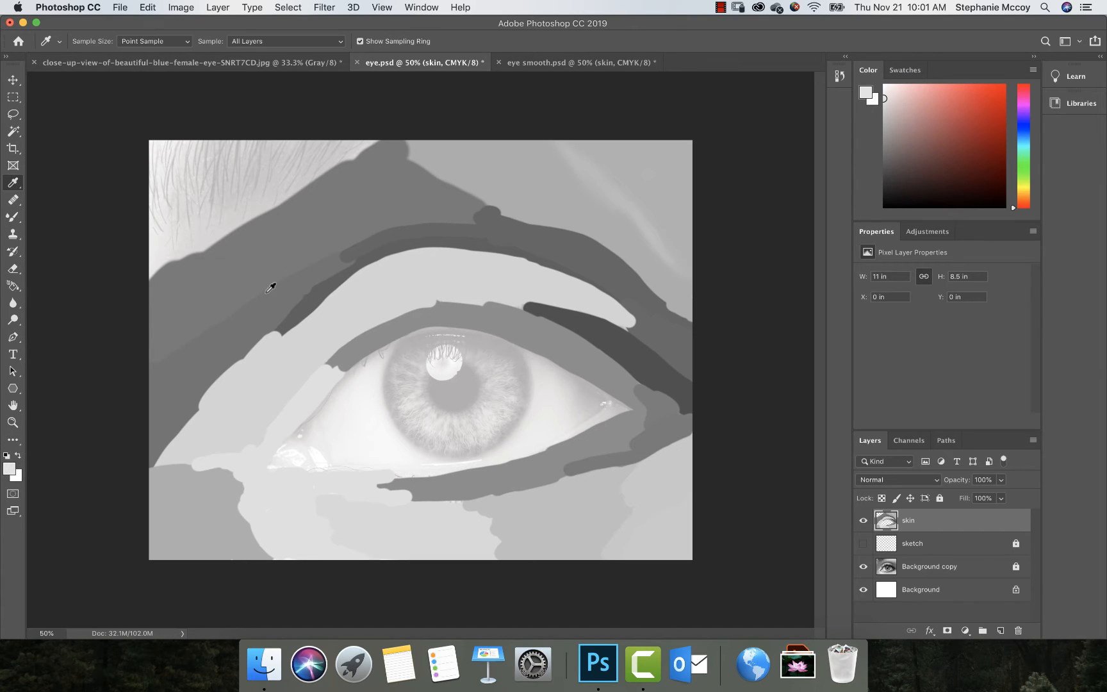
click(637, 187)
key(b)
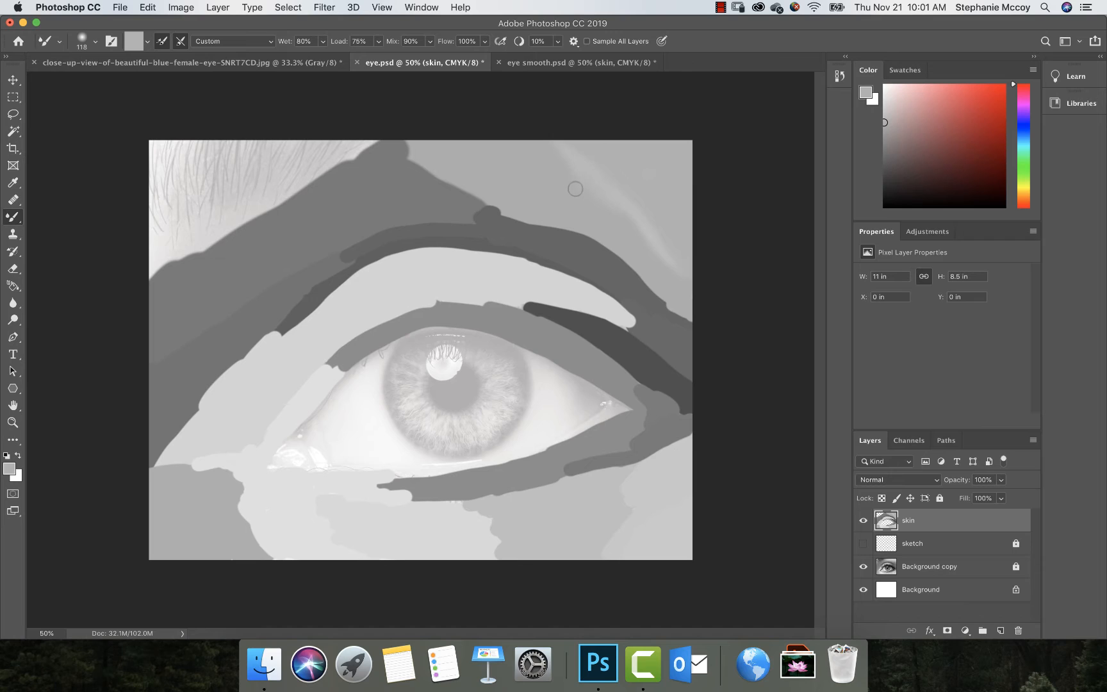
right_click(16, 219)
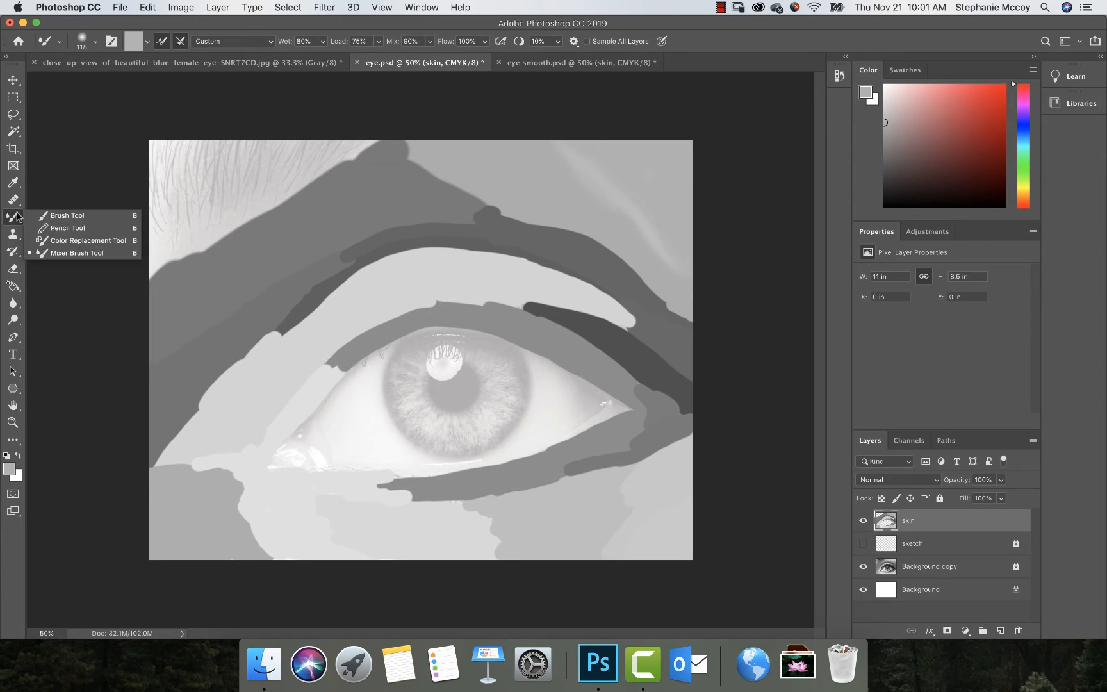
click(13, 219)
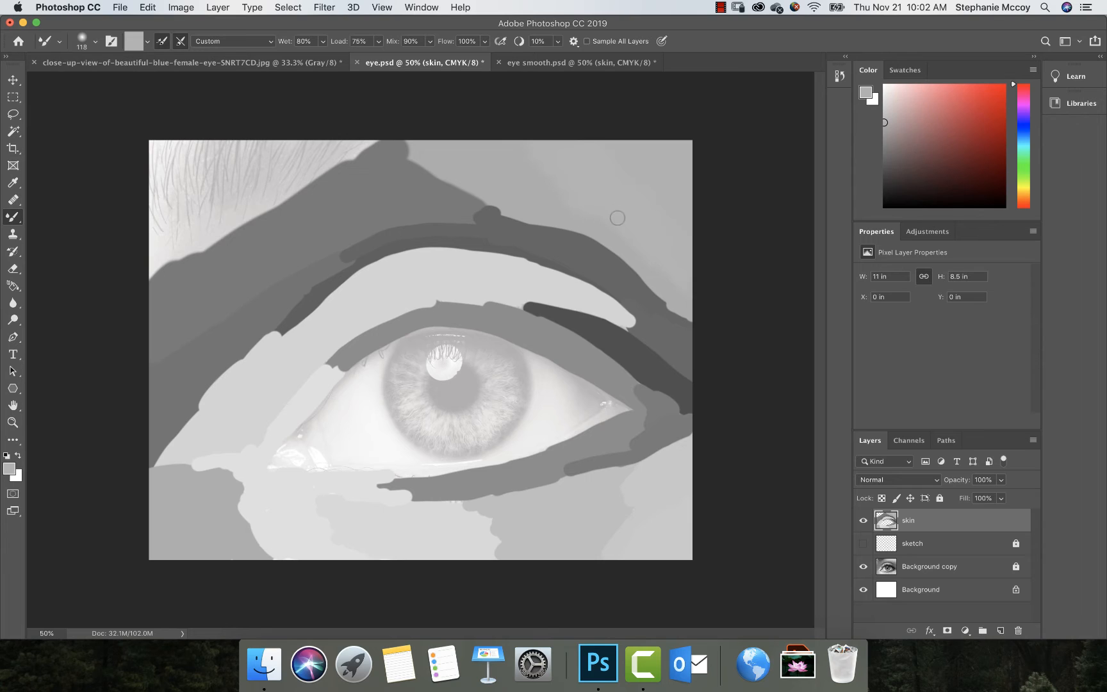
mouse_move(671, 306)
mouse_down()
mouse_move(694, 323)
mouse_move(673, 294)
mouse_move(658, 291)
mouse_move(671, 303)
mouse_move(648, 282)
mouse_up()
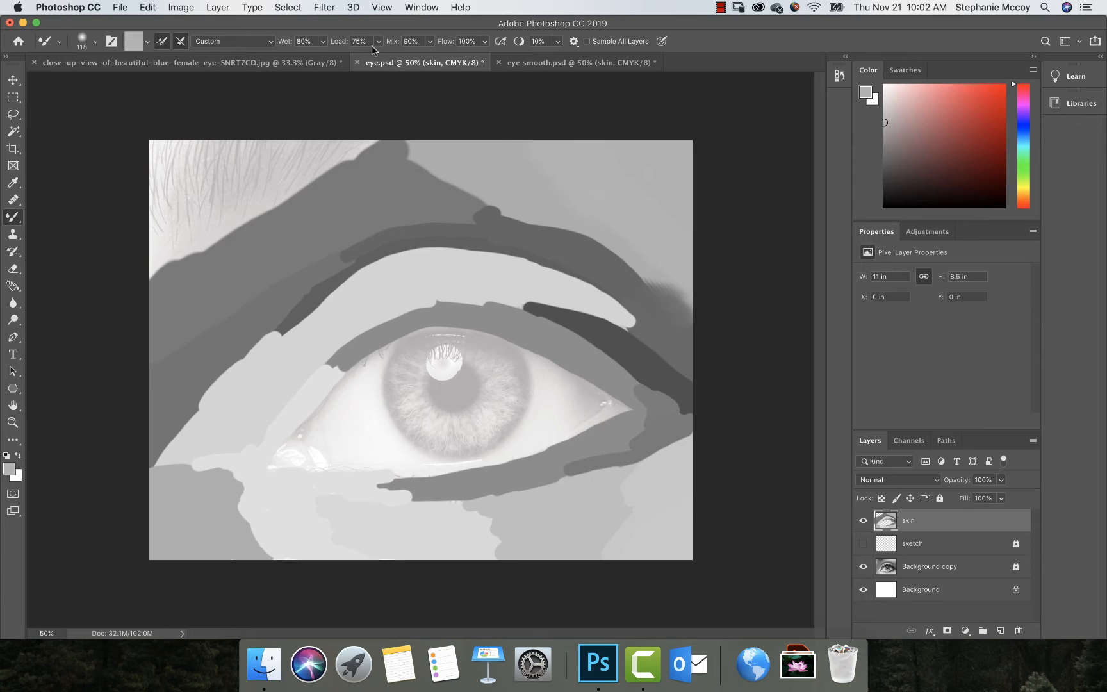
- Blend the outer end of the dark crease into the lighter skin, lowering the Mixer Brush flow to 54% and finally 26%
drag(484, 47, 457, 55)
drag(632, 276, 685, 291)
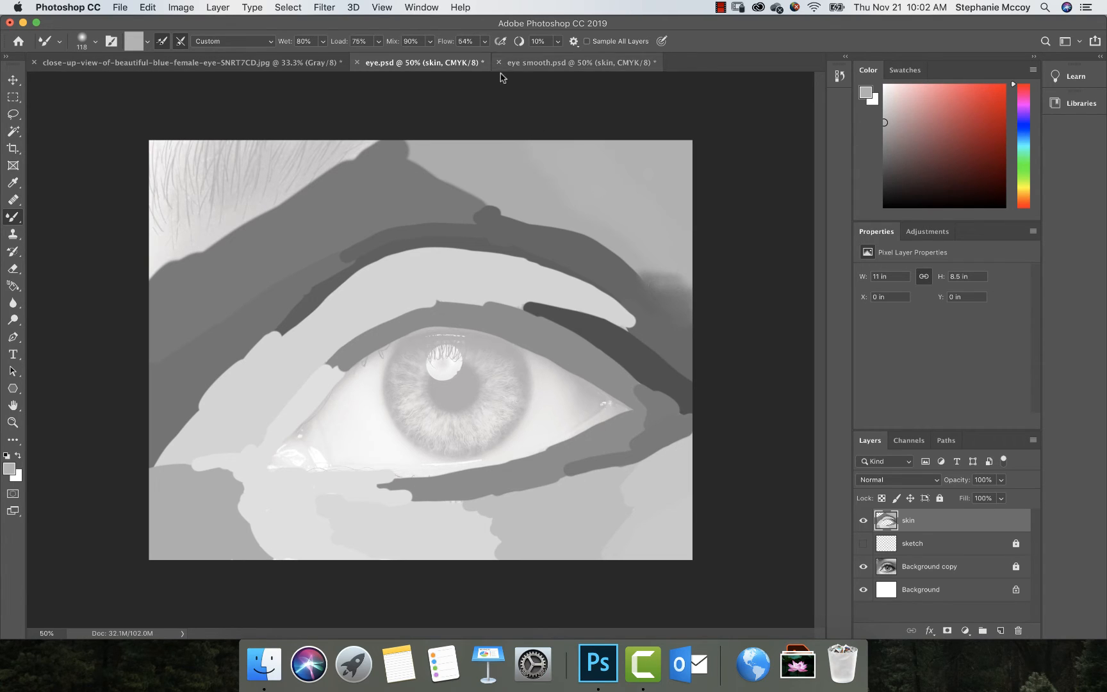
drag(485, 41, 468, 56)
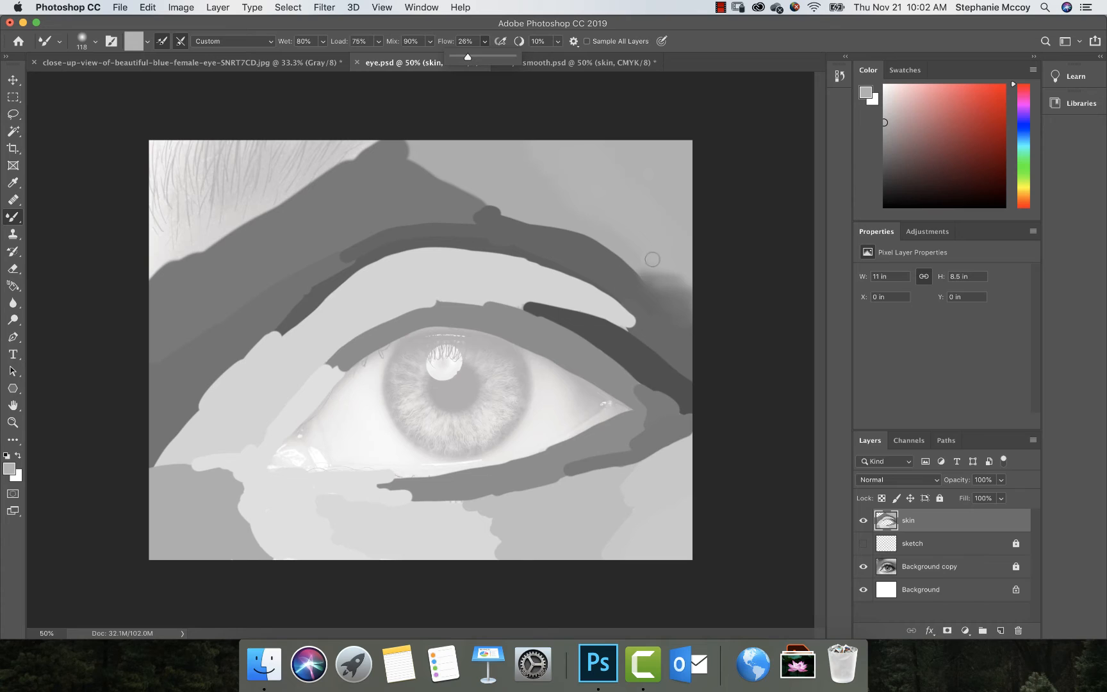
click(689, 279)
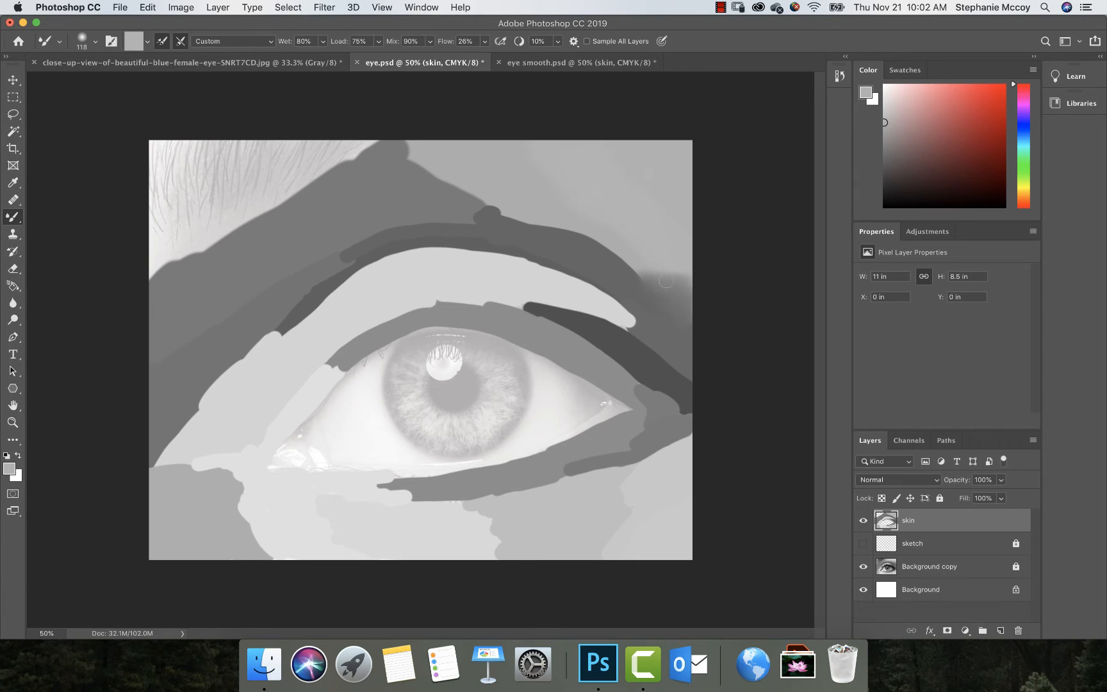
drag(659, 274, 632, 272)
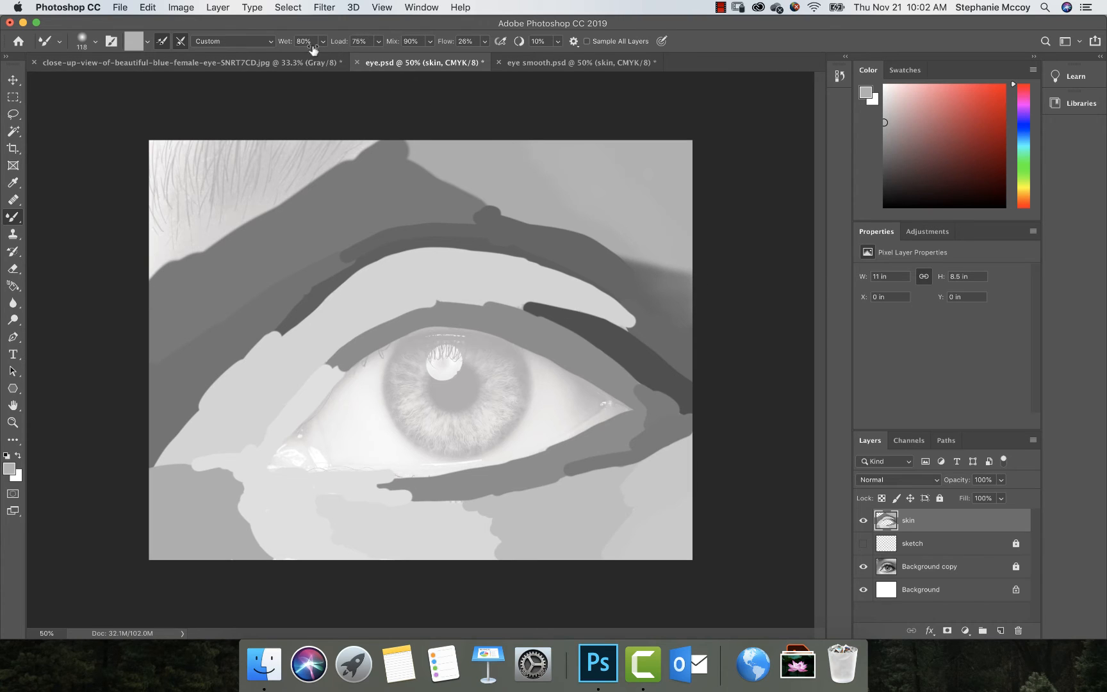
- Soften the dark crease's upper edge using the Moist, Light Mix preset, ending with a 121 px Mixer Brush at 2% hardness
click(272, 41)
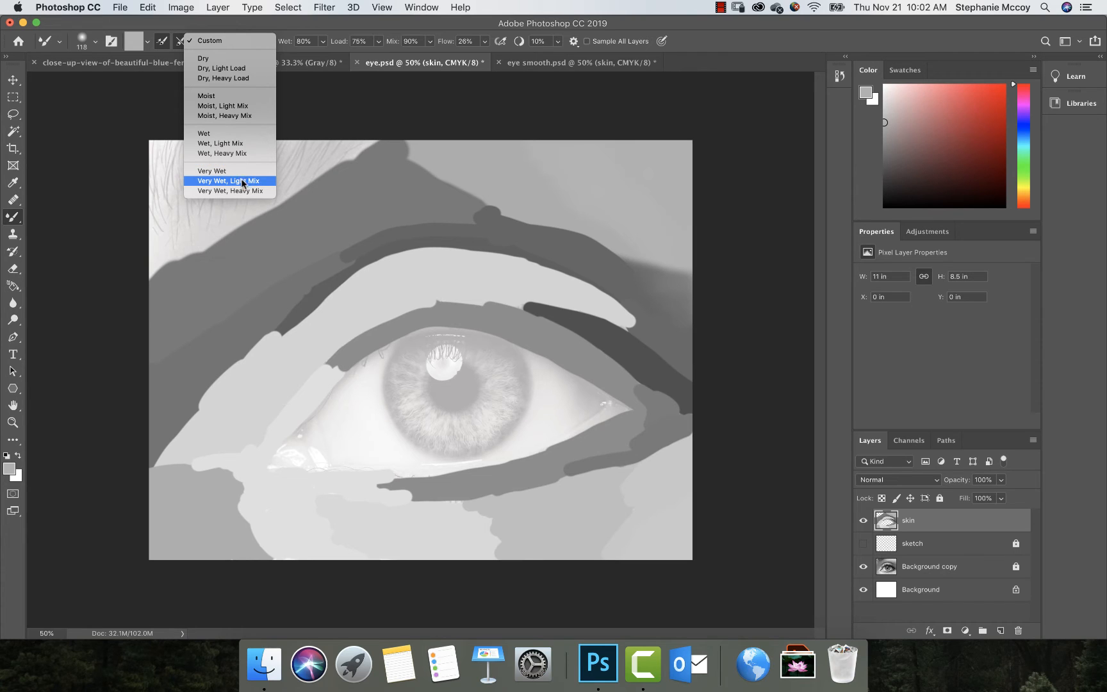
click(231, 106)
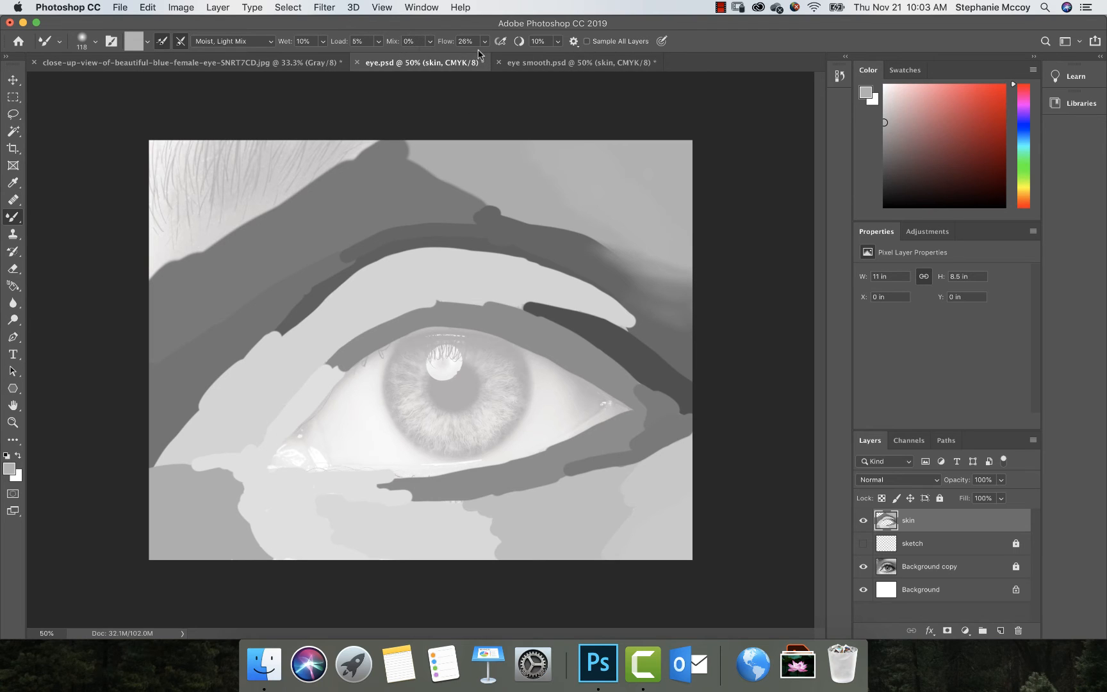
click(96, 41)
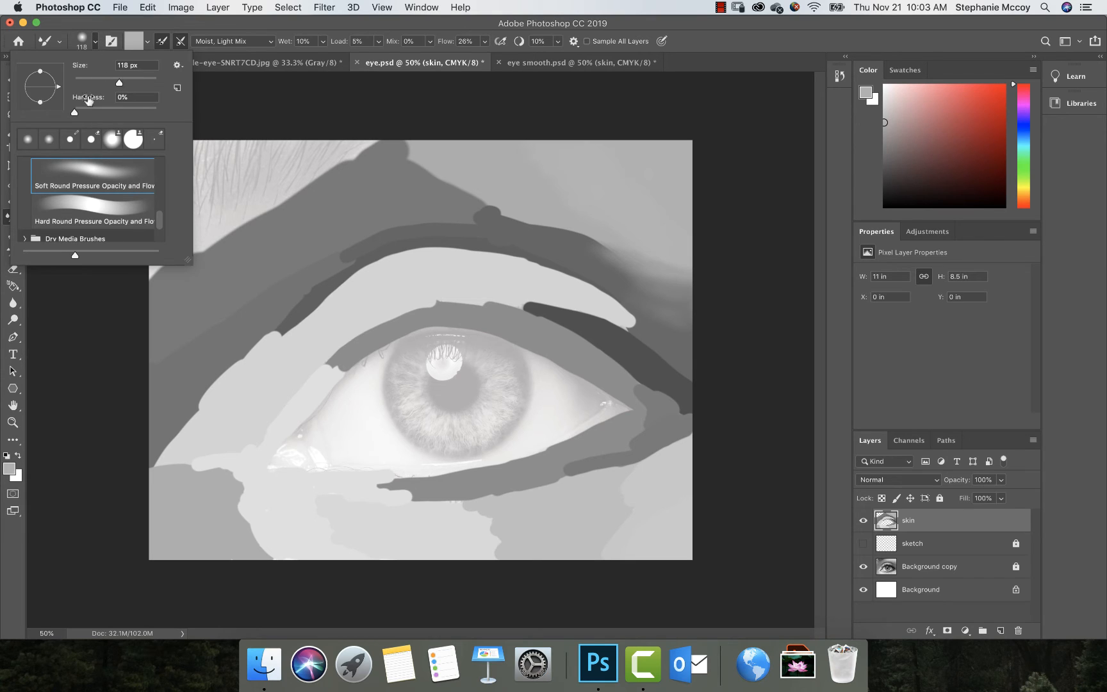
drag(74, 112, 77, 114)
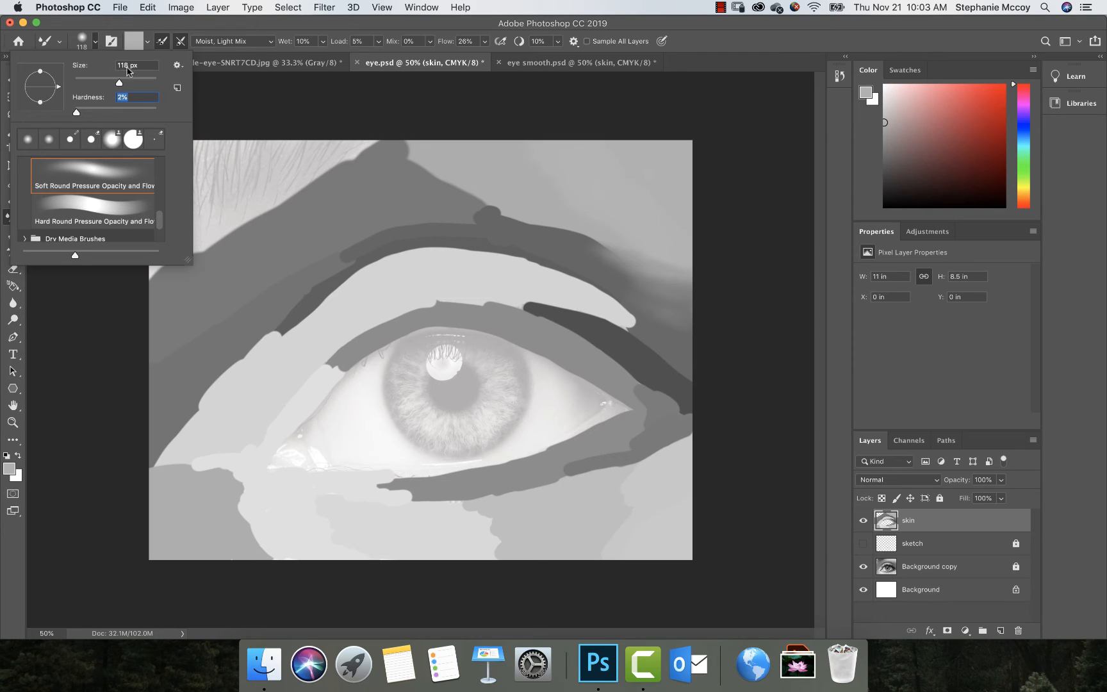
drag(119, 83, 121, 84)
click(445, 185)
mouse_move(445, 185)
mouse_down()
mouse_move(476, 182)
mouse_move(445, 189)
mouse_move(555, 219)
mouse_up()
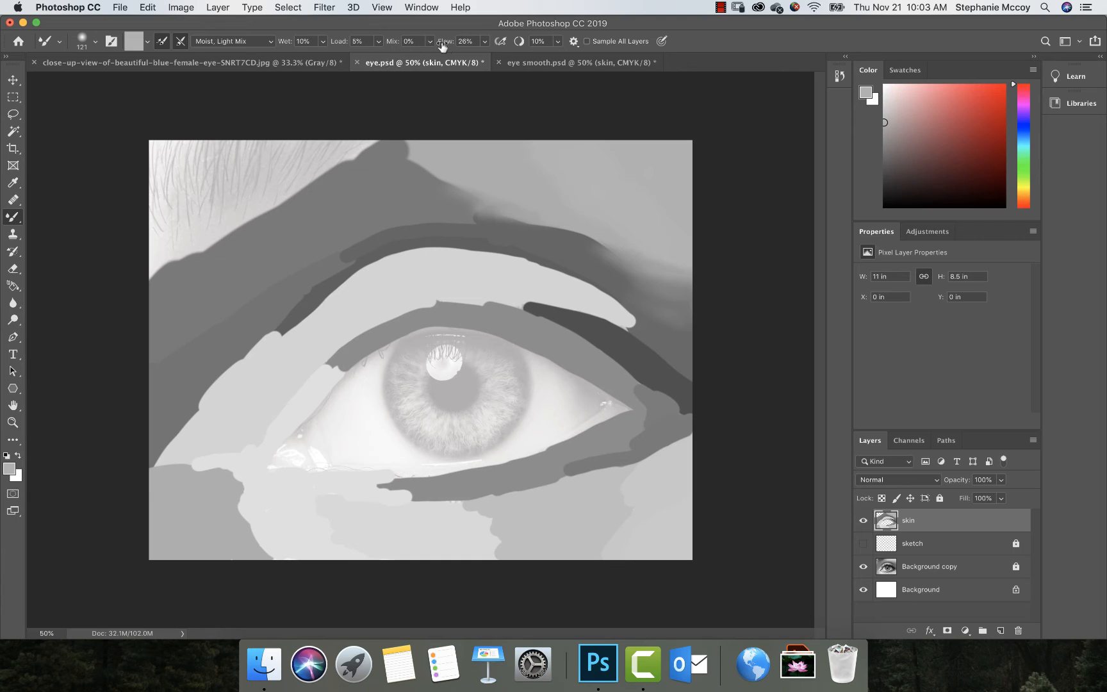
- Raise the Mixer Brush flow to 41% and soften the upper edge of the dark crease above the outer eyelid
click(485, 41)
drag(484, 57, 494, 57)
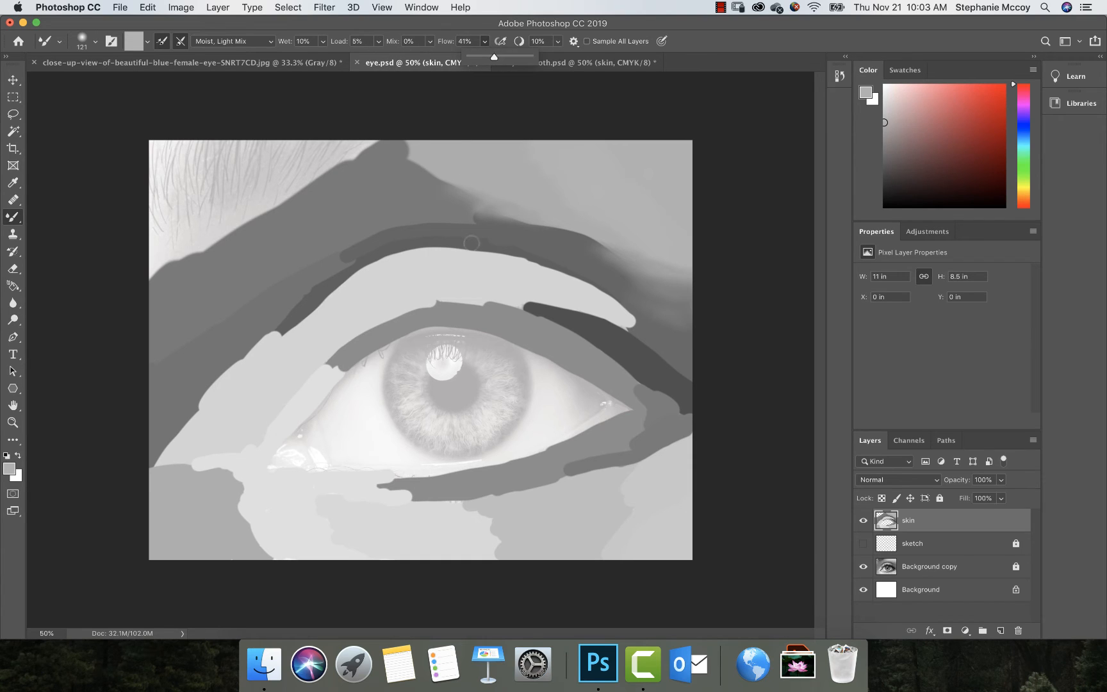
click(517, 214)
mouse_move(520, 219)
mouse_down()
mouse_move(591, 233)
mouse_move(538, 218)
mouse_move(547, 223)
mouse_up()
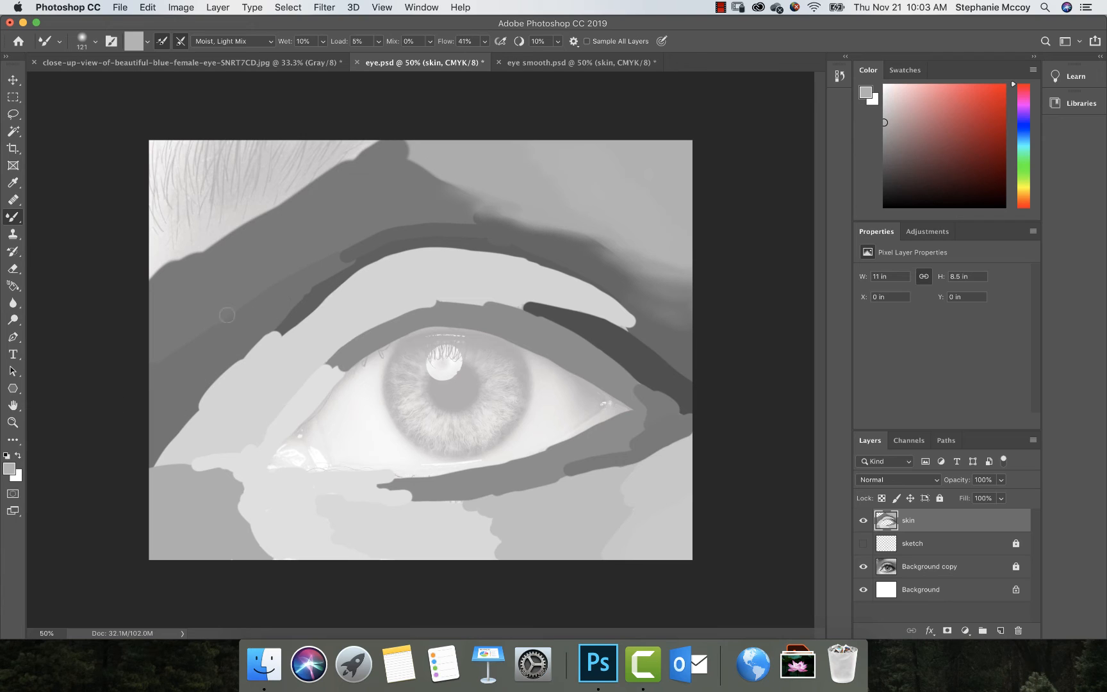
- Sample the mid-dark grey of the skin under the brow and blend it with the Mixer Brush along the outer crease
key(i)
click(403, 182)
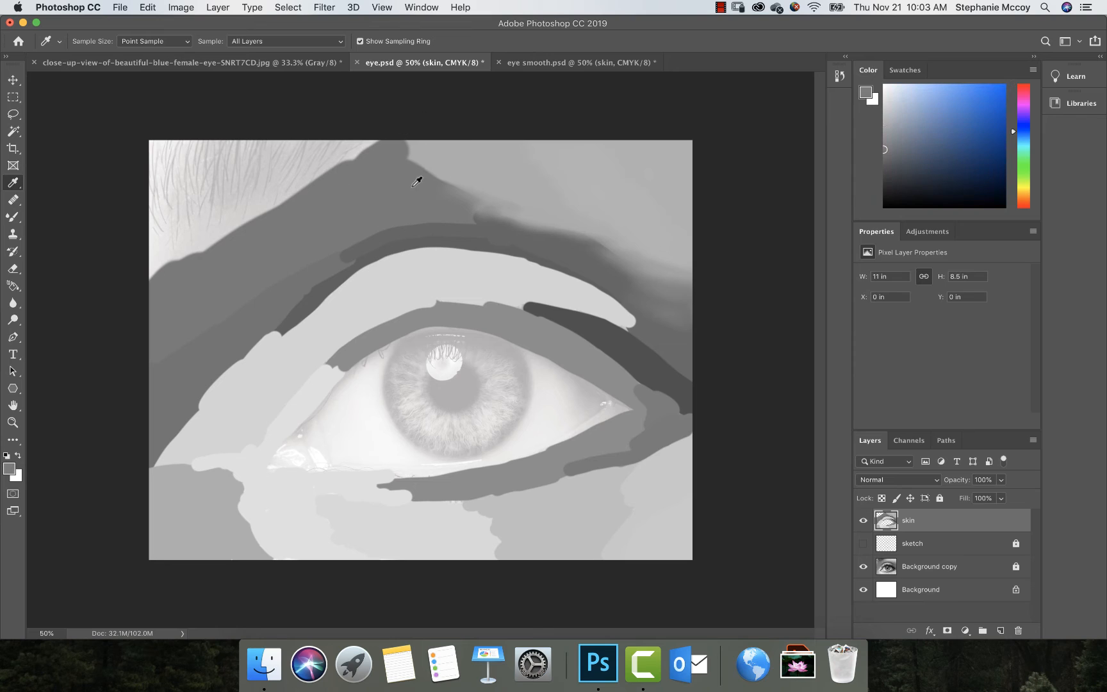
key(b)
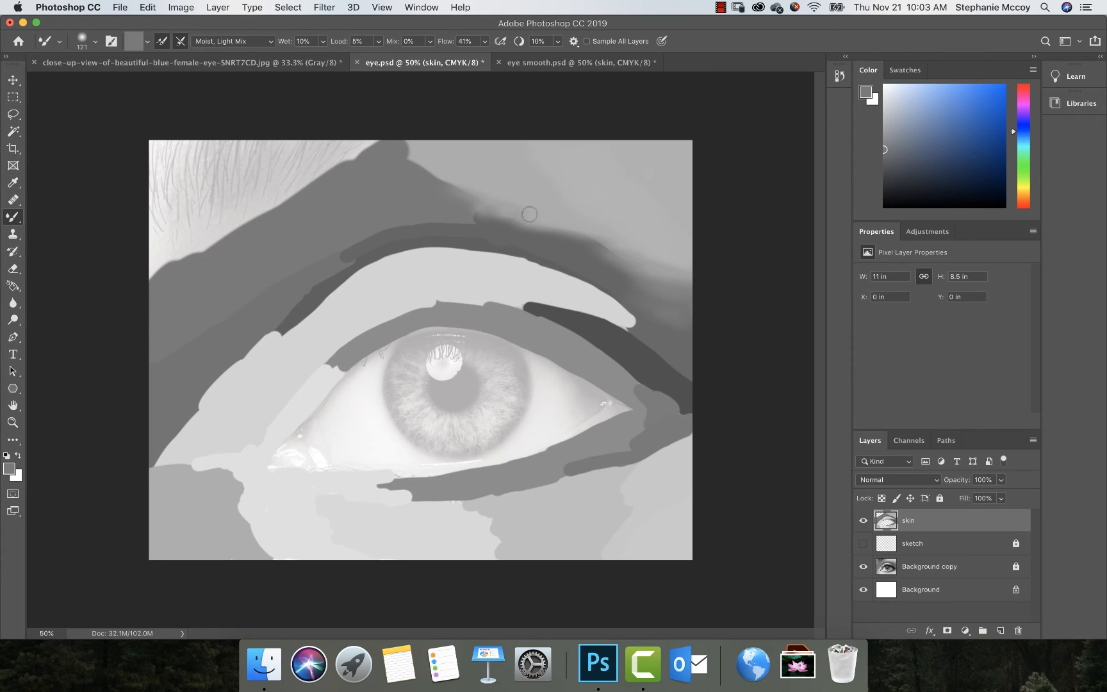
drag(525, 229, 603, 255)
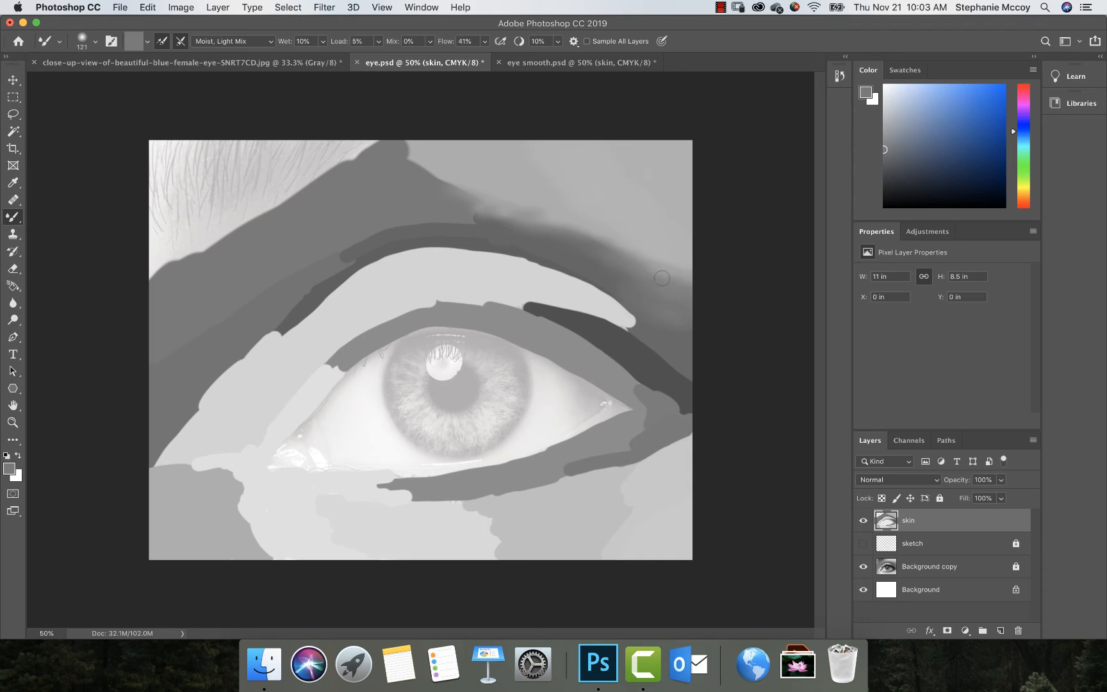
- Enlarge the Mixer Brush to 185 px and blend the dark crease and the dark outer-lid shape into the neighbouring greys
right_click(597, 268)
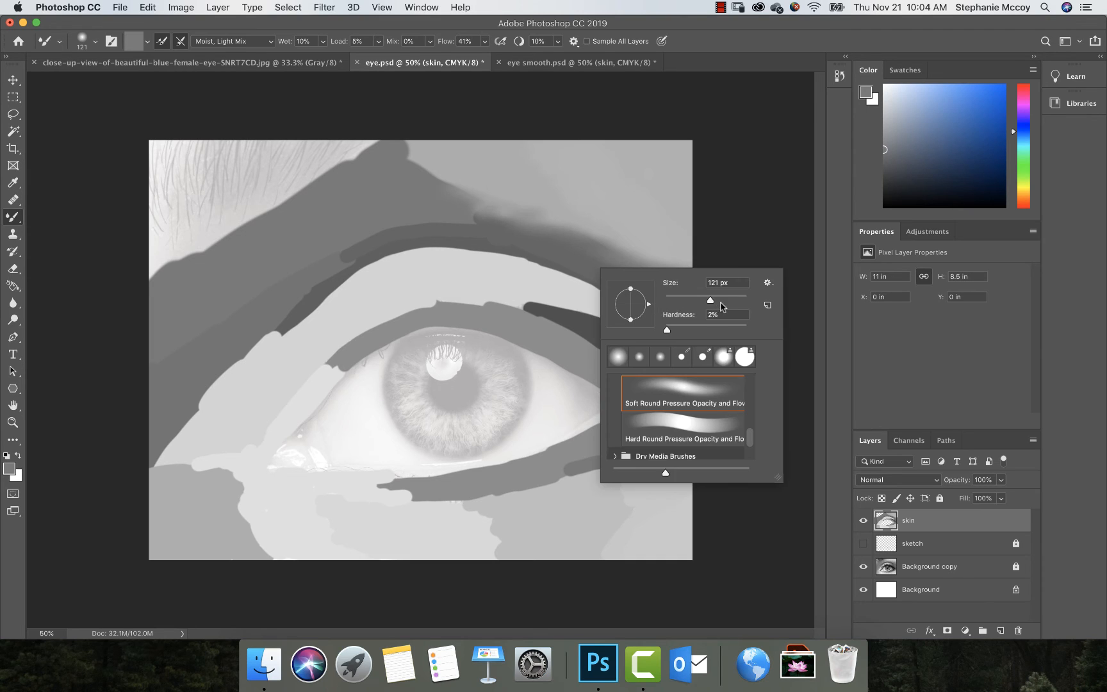
click(721, 301)
click(615, 240)
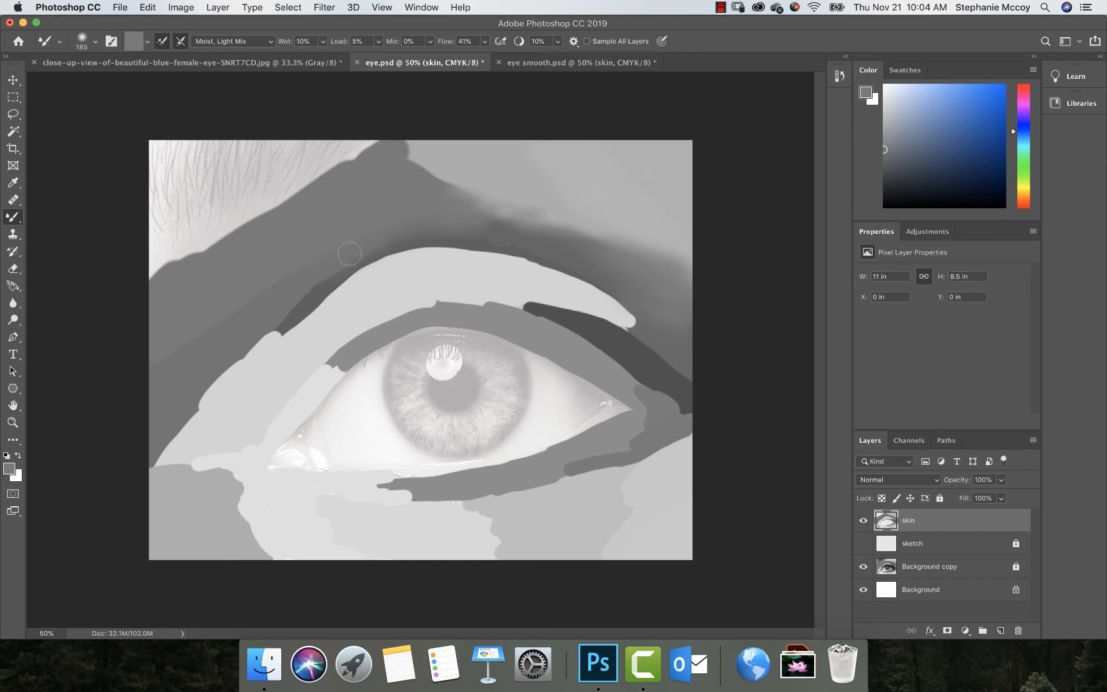
drag(468, 185, 501, 202)
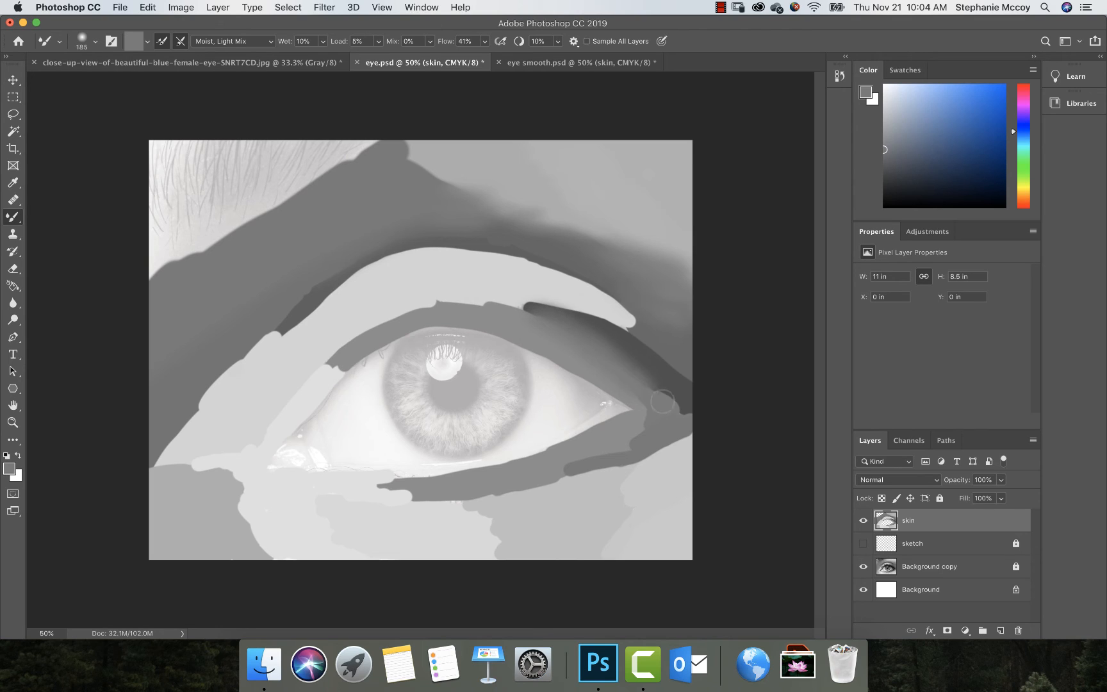
- Compare the eye reference photo with eye smooth.psd, and in eye.psd blend the upper edge of the under-brow shadow into the lighter skin
click(206, 63)
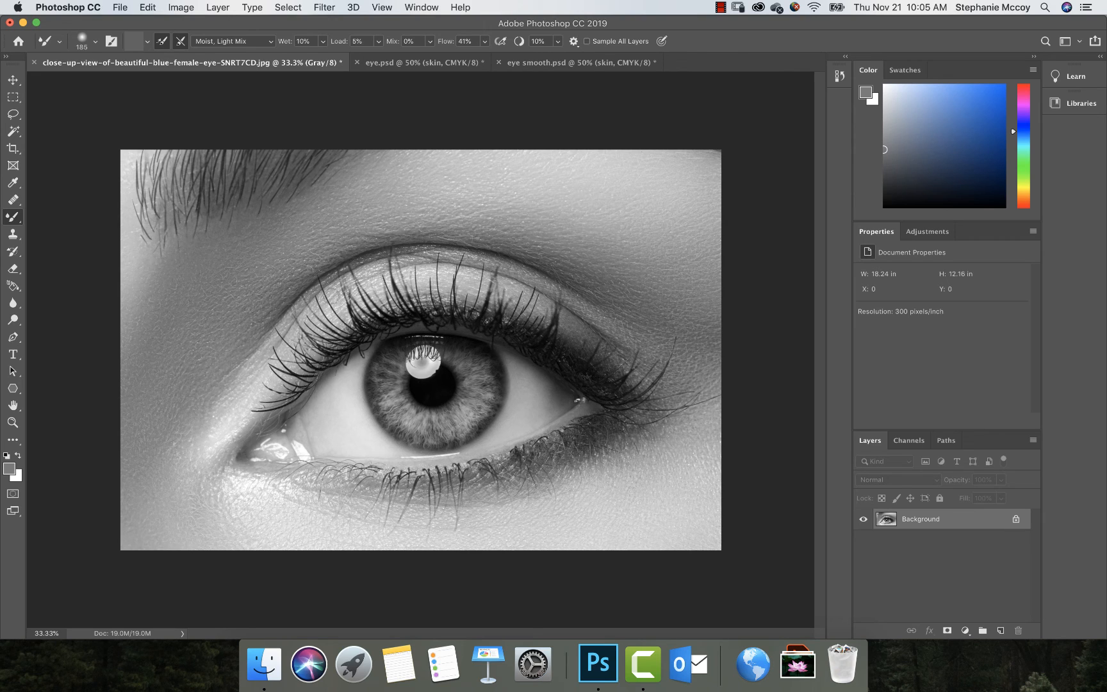
click(564, 62)
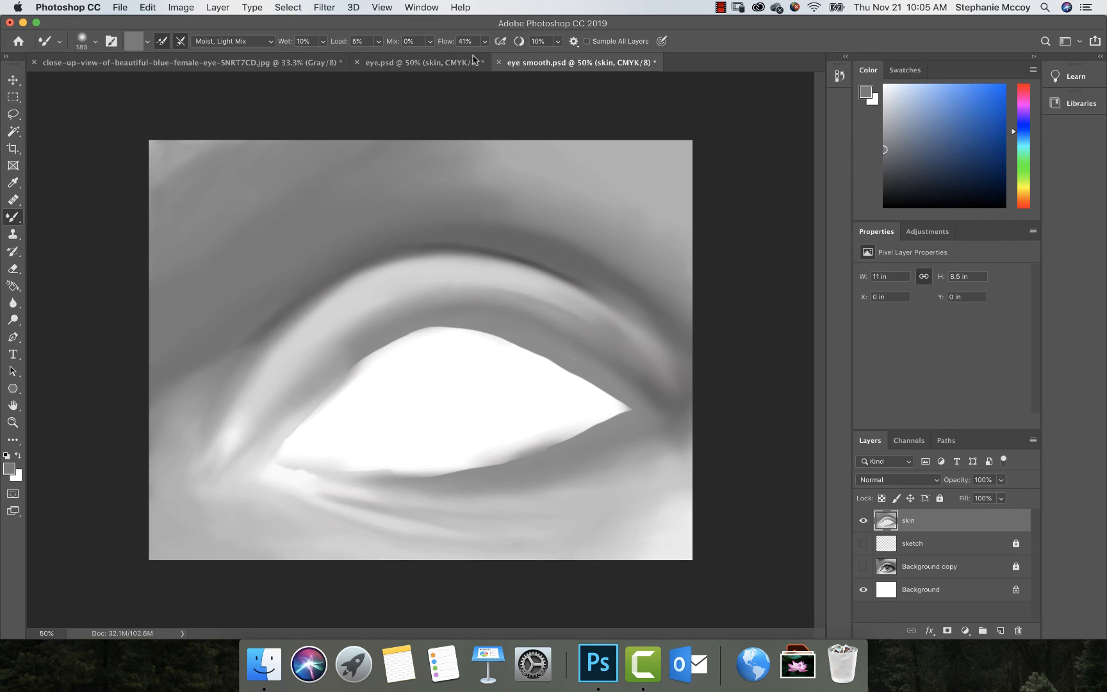
click(327, 64)
click(552, 64)
click(411, 63)
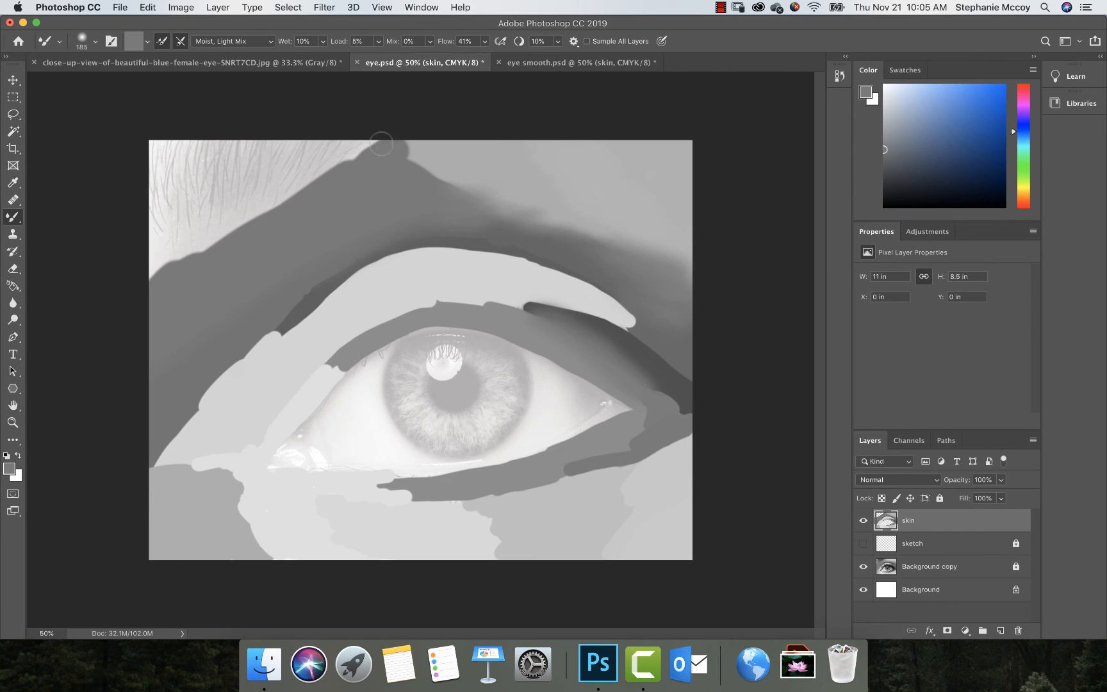
drag(502, 200, 458, 187)
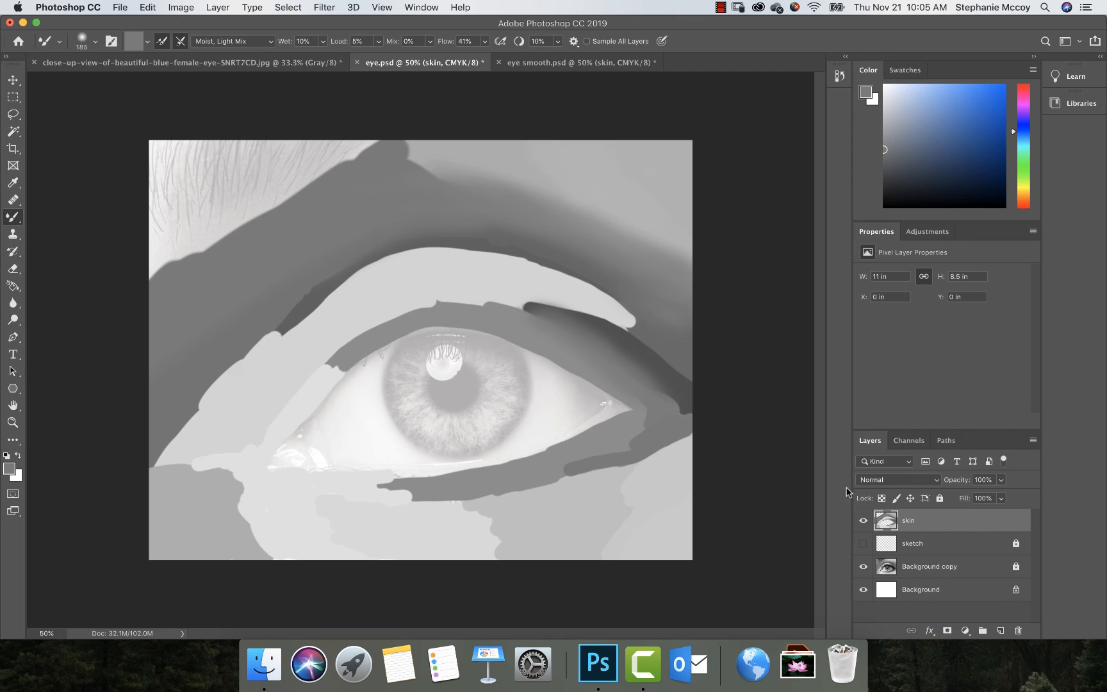
- Check the Background copy and sketch layers by toggling their visibility, and leave both hidden
click(862, 566)
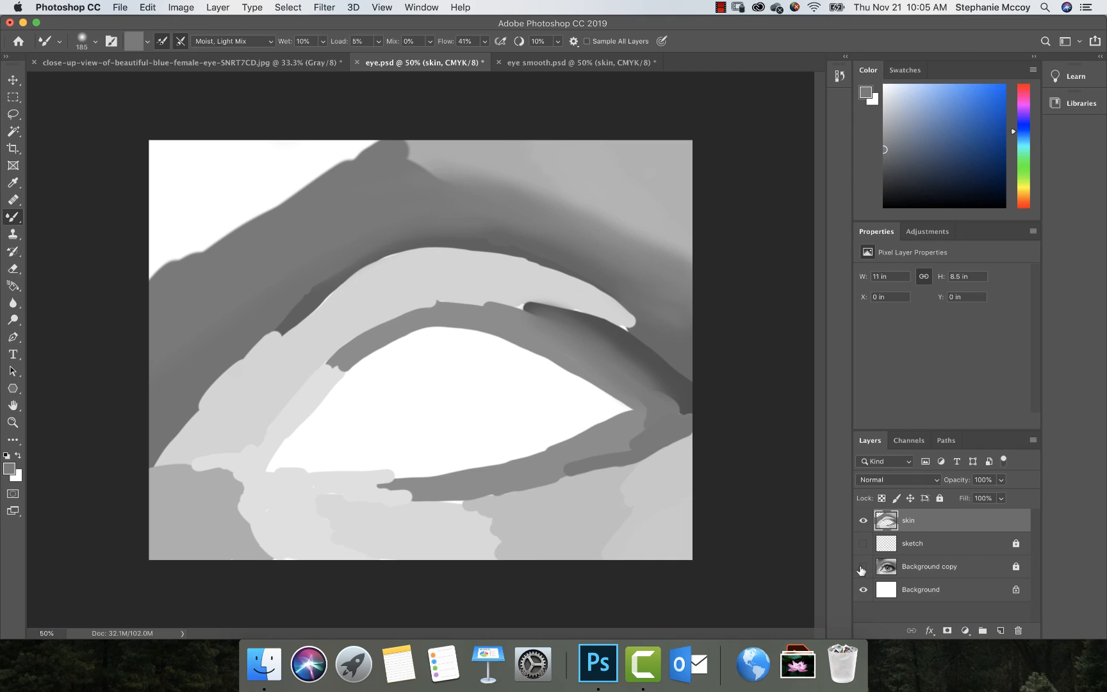
click(862, 566)
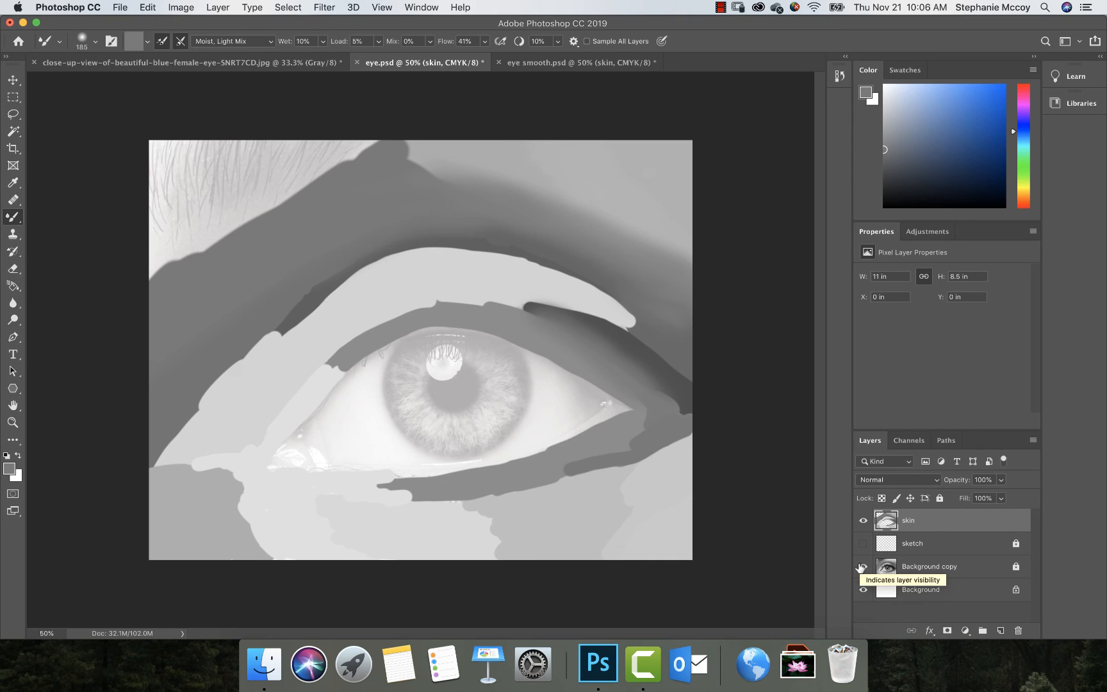
click(862, 543)
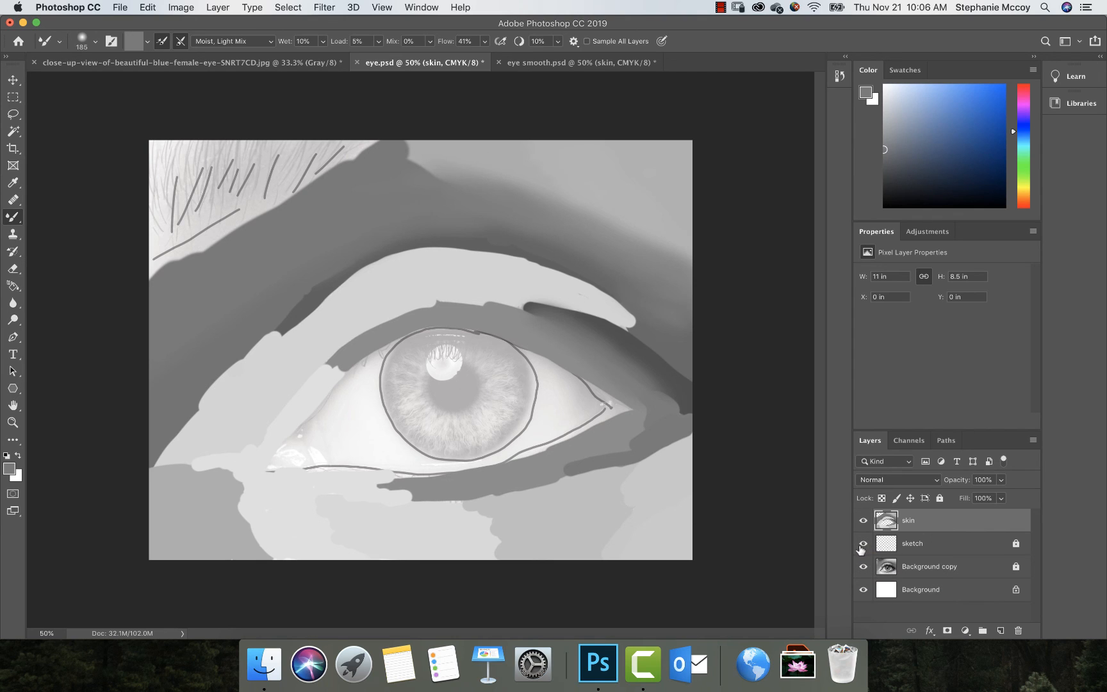
click(863, 544)
click(862, 566)
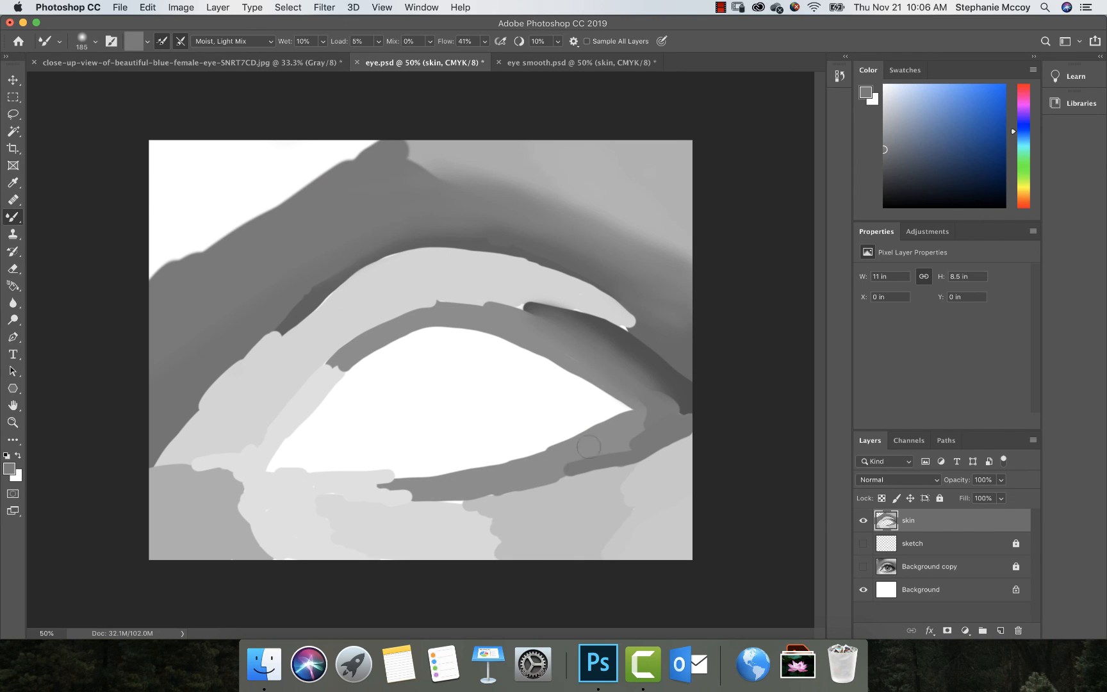
- Blend the edges between the grey skin patches below the eye with the Mixer Brush
mouse_move(461, 497)
mouse_down()
mouse_move(486, 506)
mouse_move(436, 503)
mouse_move(477, 507)
mouse_move(468, 511)
mouse_move(497, 549)
mouse_up()
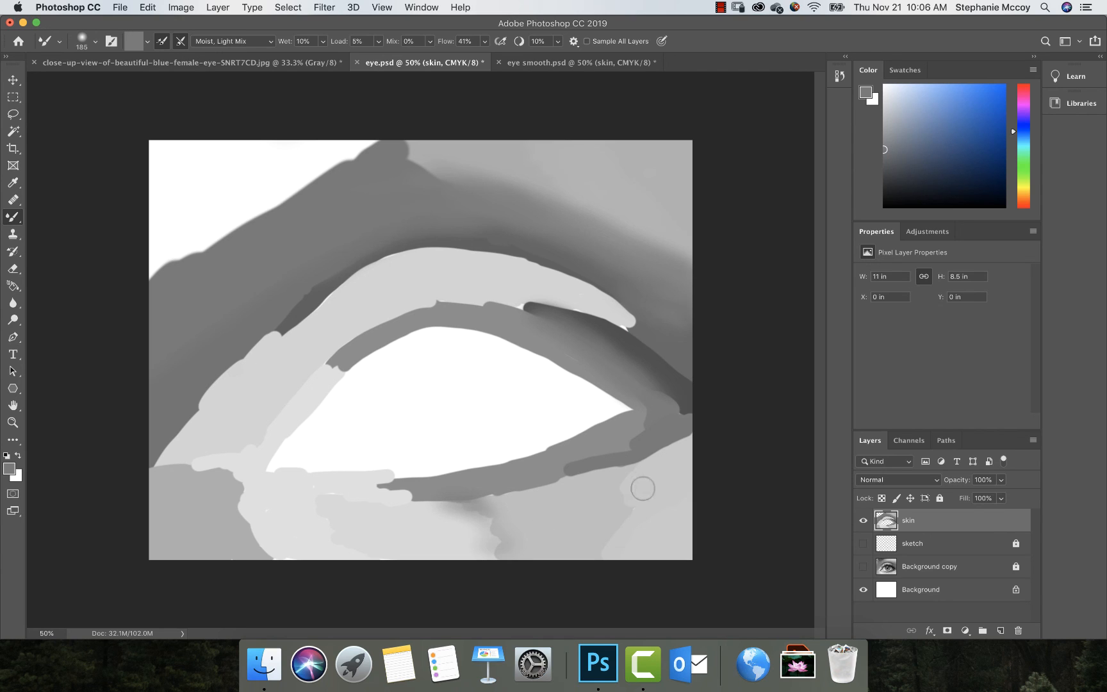
mouse_move(636, 487)
mouse_down()
mouse_move(628, 479)
mouse_move(638, 477)
mouse_up()
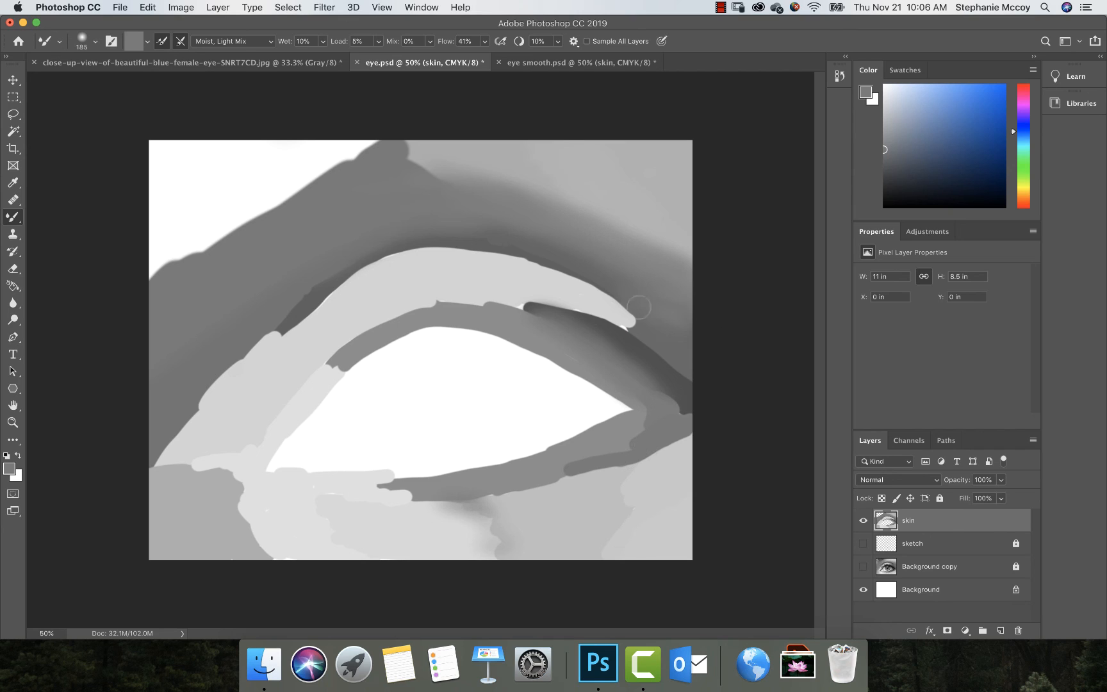